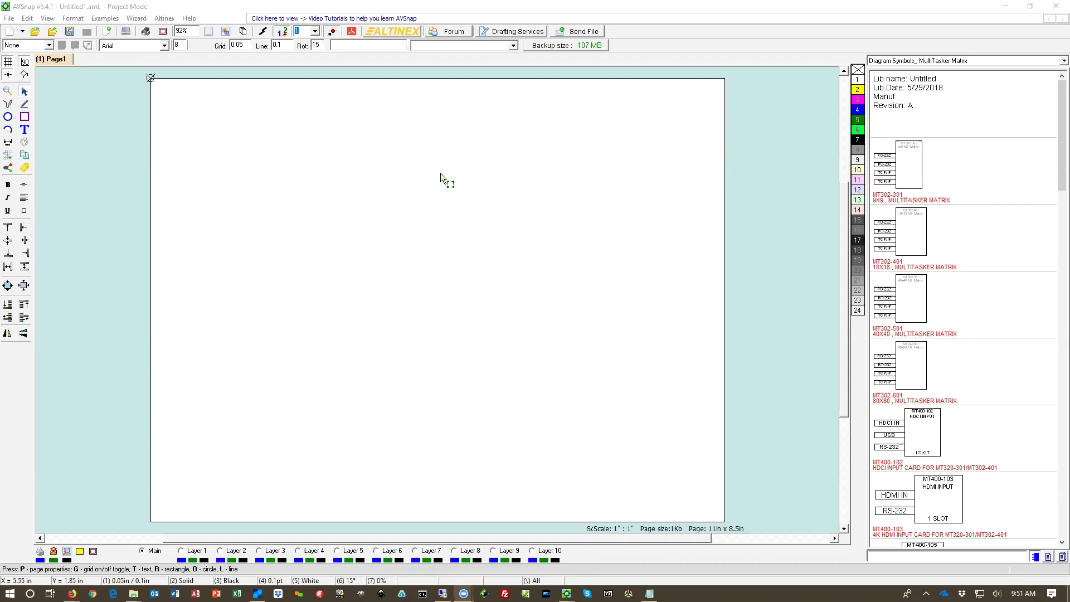
Open the Label Designer from the Edit menu and move the dialog aside.
click(27, 17)
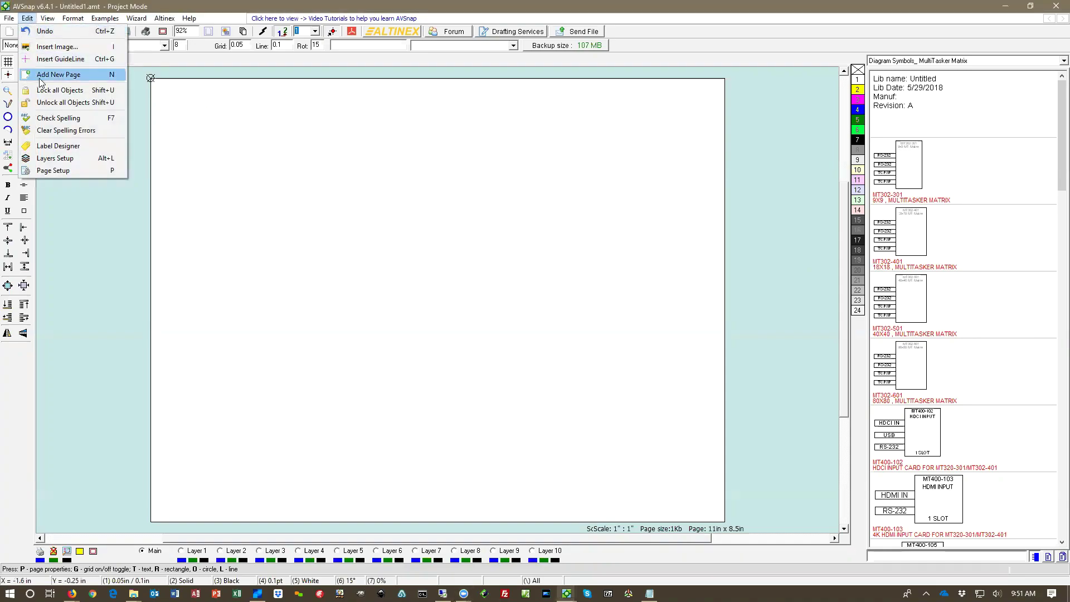
click(52, 146)
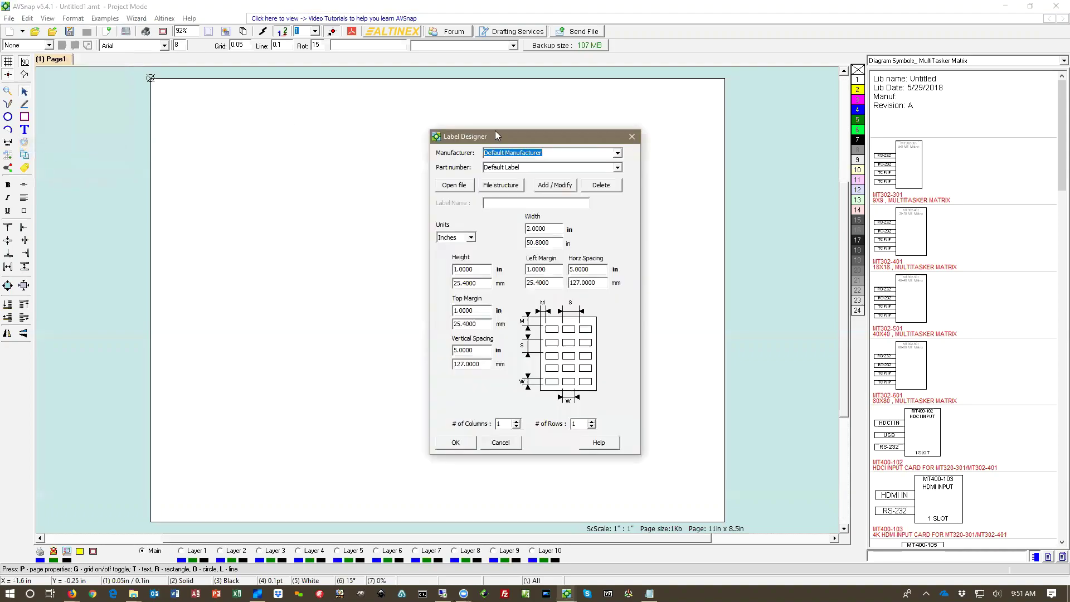
drag(495, 136, 406, 141)
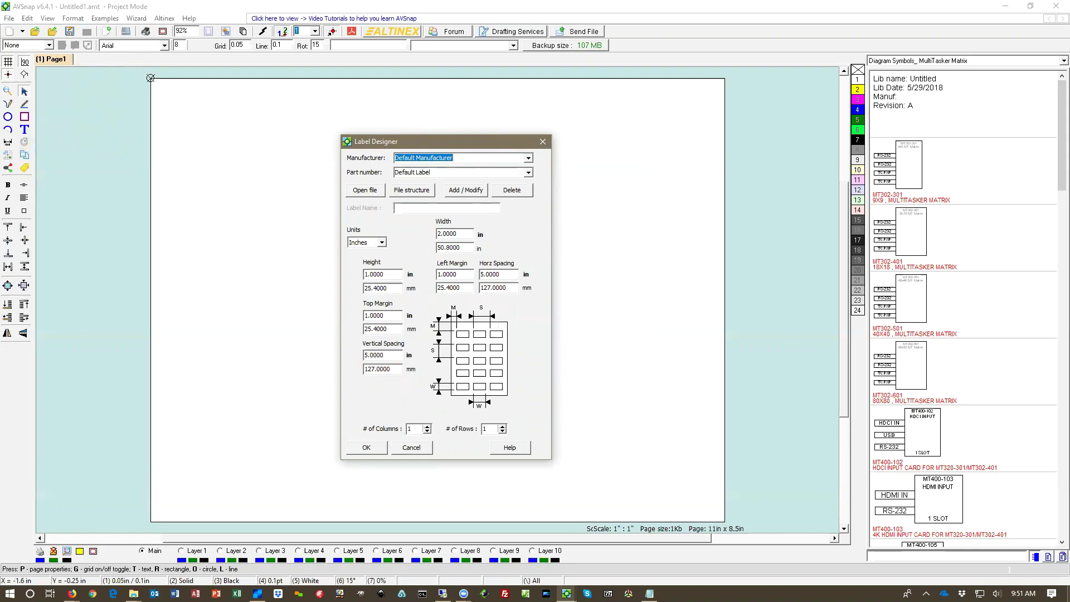
Switch to the Brady self-laminating cable label page in Firefox.
key(alt+Tab)
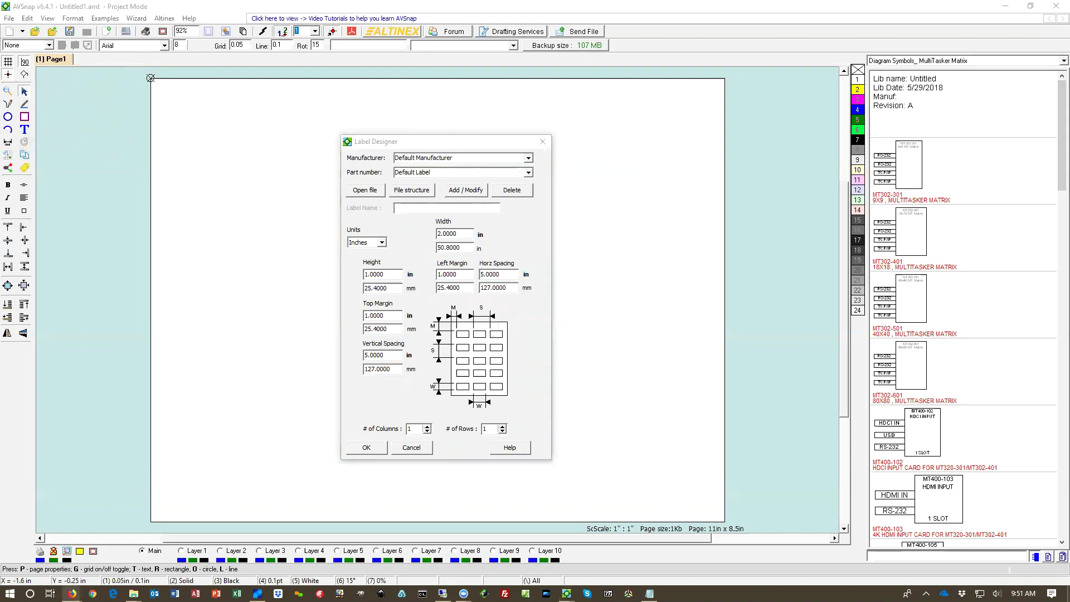
scroll(616, 206, up, 10)
scroll(616, 206, up, 6)
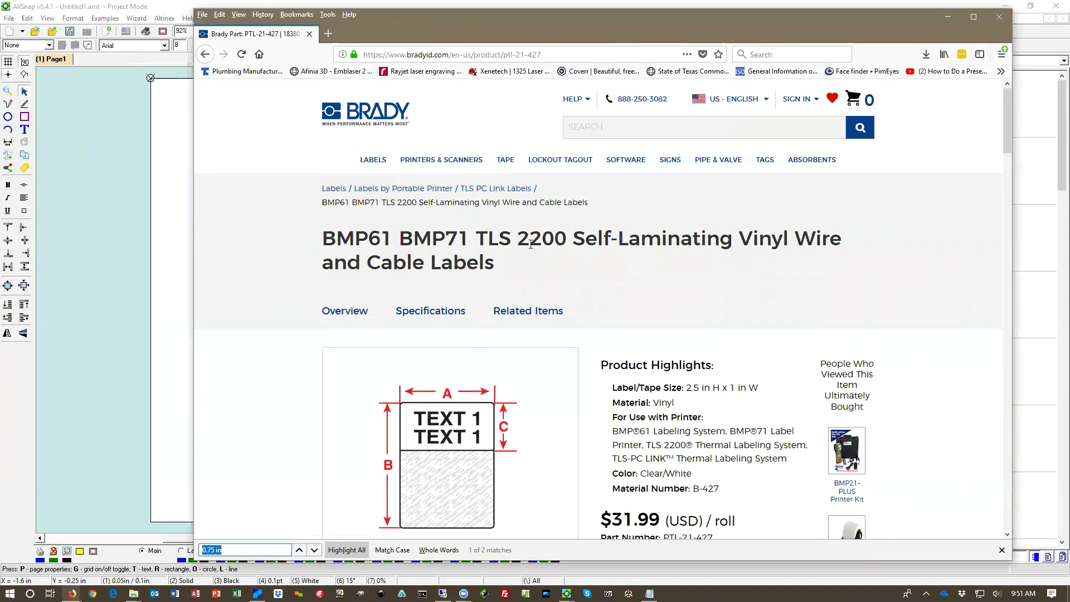
Copy the Brady part number PTL-21-427 from the product page and return to AVSnap.
scroll(770, 334, down, 3)
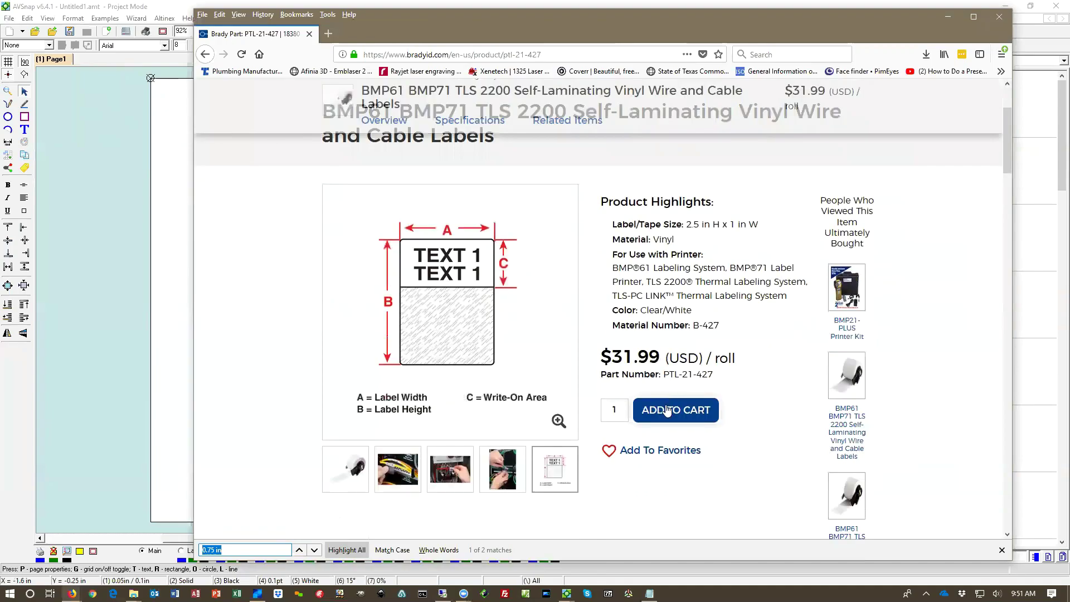
drag(662, 377, 719, 379)
key(ctrl+c)
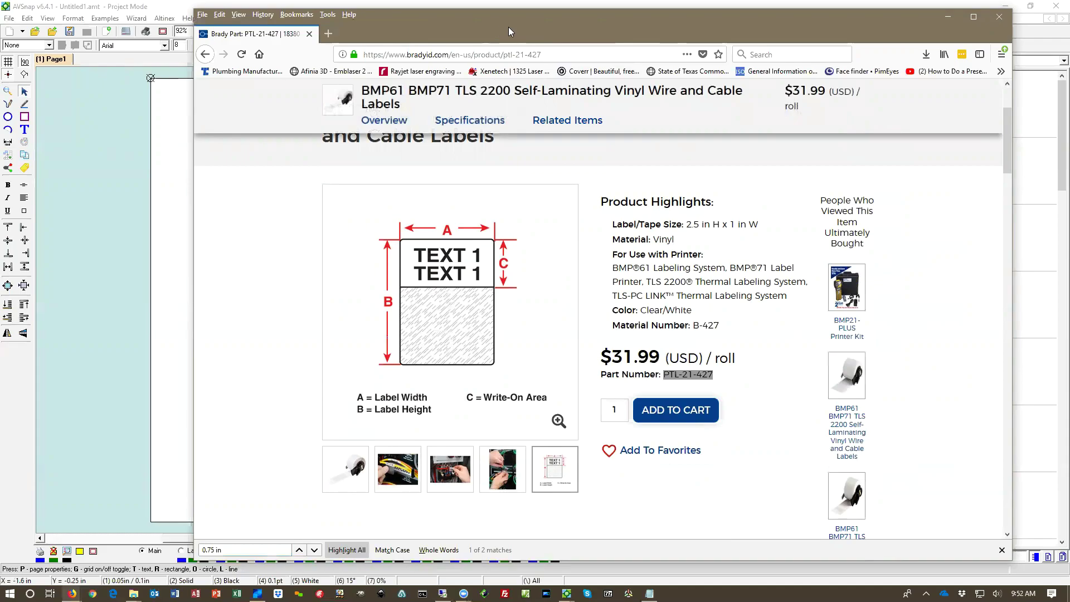
key(alt+Tab)
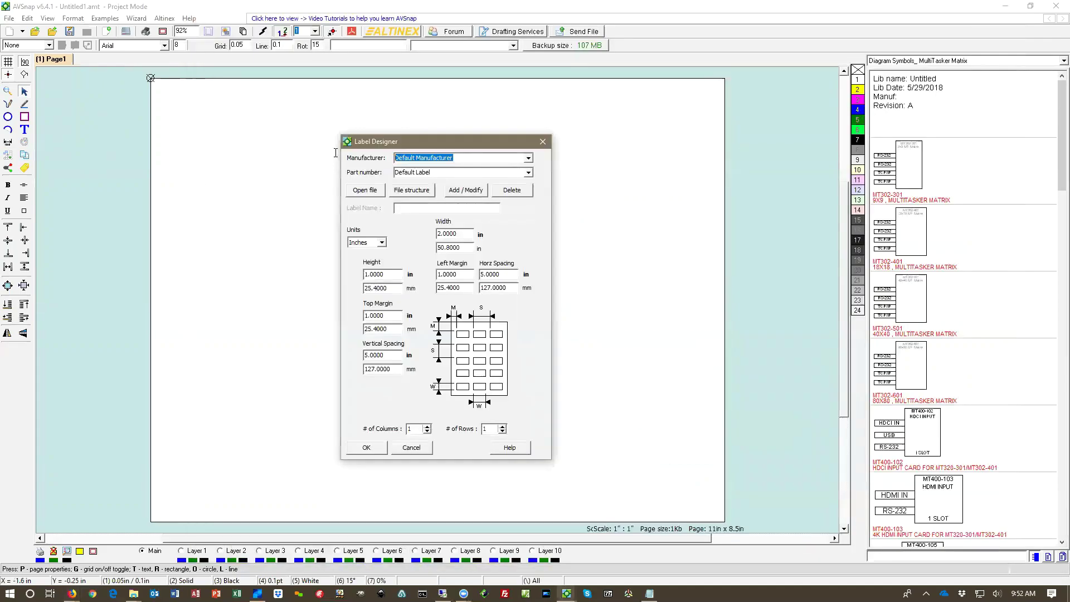
Enter Brady as the manufacturer and paste part number PTL-21-427.
text(Brady)
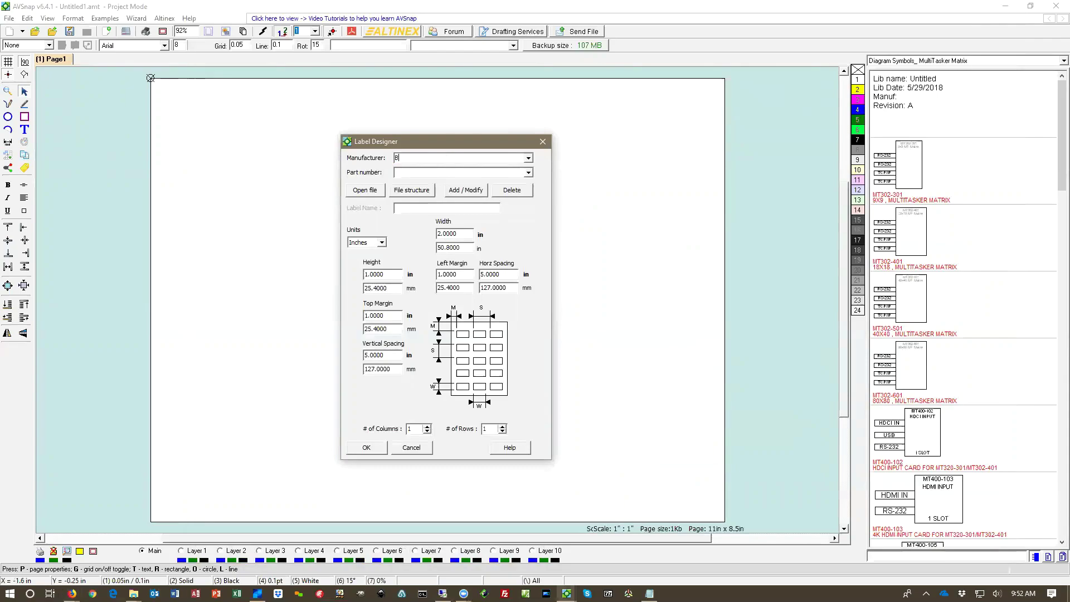
click(402, 172)
key(ctrl+v)
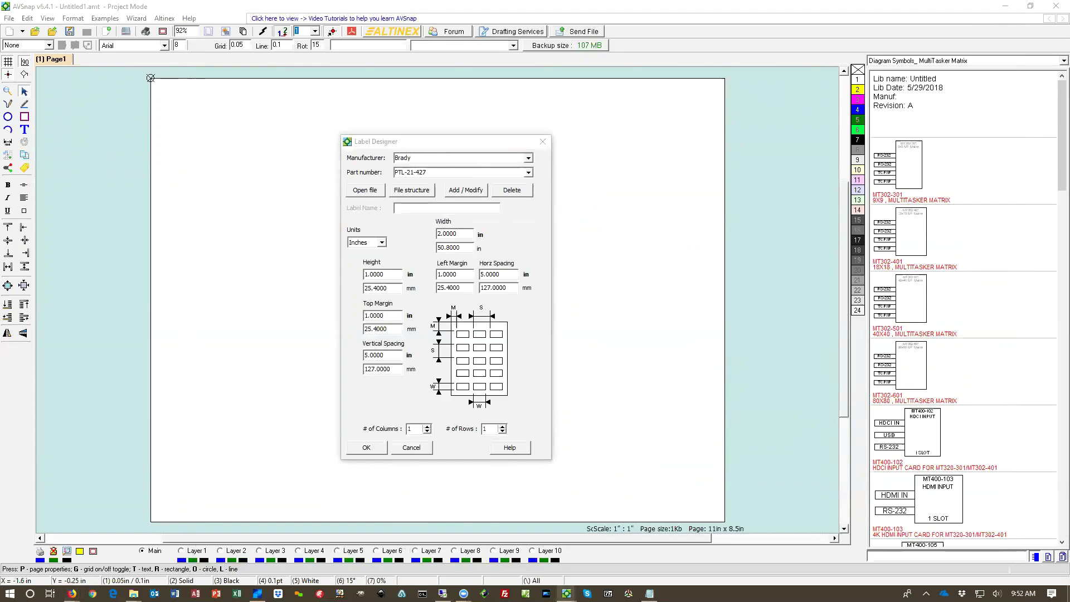
Set the label width to 0.75 in, horizontal spacing 1 and left margin 0.125 in.
double_click(452, 234)
text(.75)
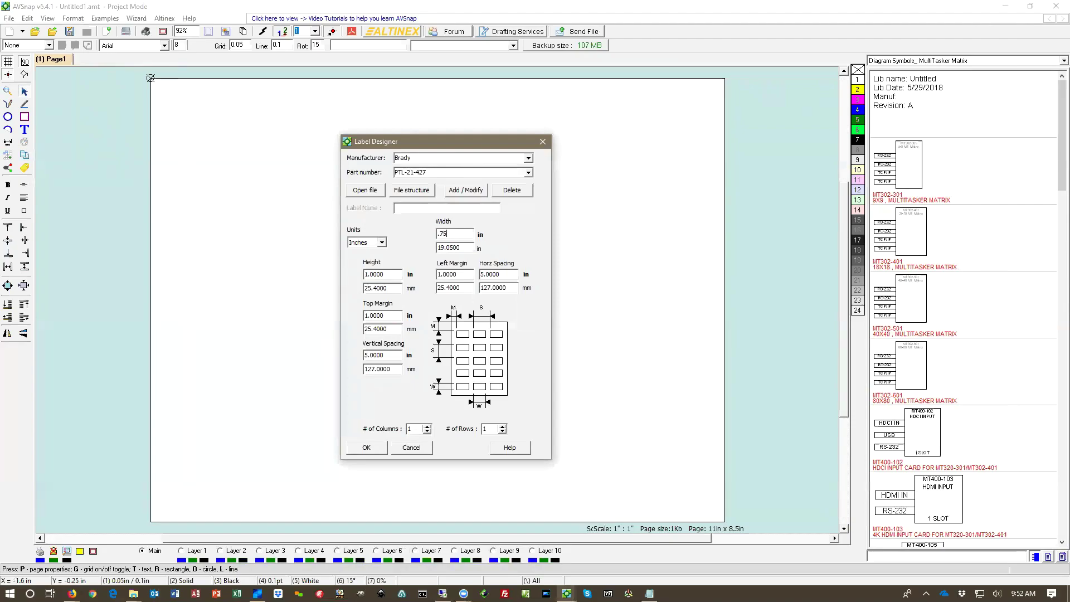
double_click(480, 273)
text(1)
double_click(497, 282)
double_click(464, 274)
text(.125)
double_click(493, 274)
Set height 2.5 in, top margin 0 and vertical spacing 2.5, then save the template.
drag(396, 274, 343, 271)
text(2.5)
drag(389, 316, 357, 316)
text(0)
drag(389, 355, 344, 354)
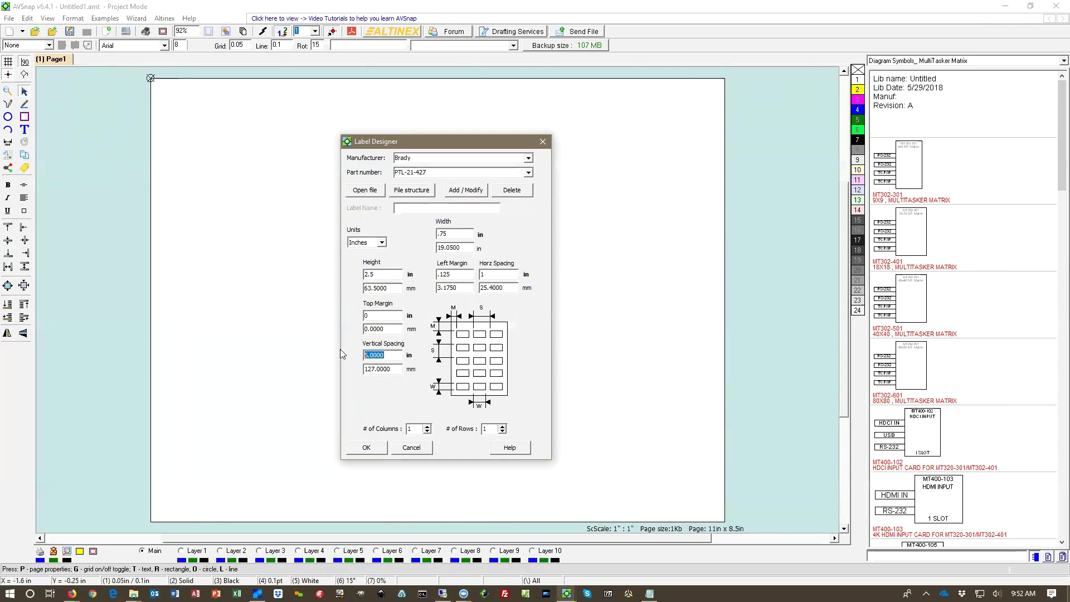
text(2.5)
double_click(390, 316)
click(462, 192)
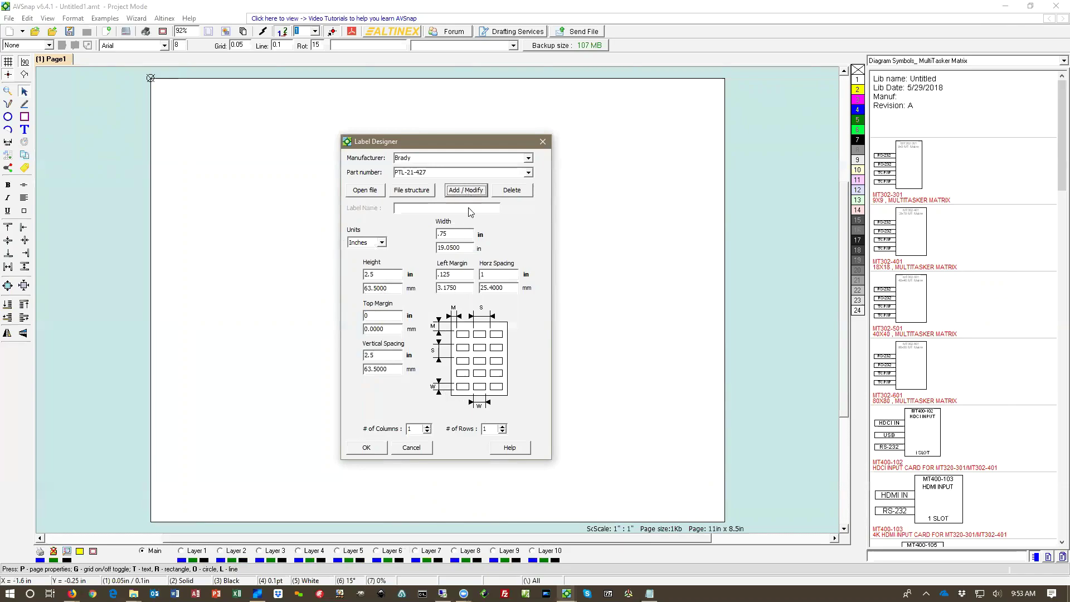
click(377, 449)
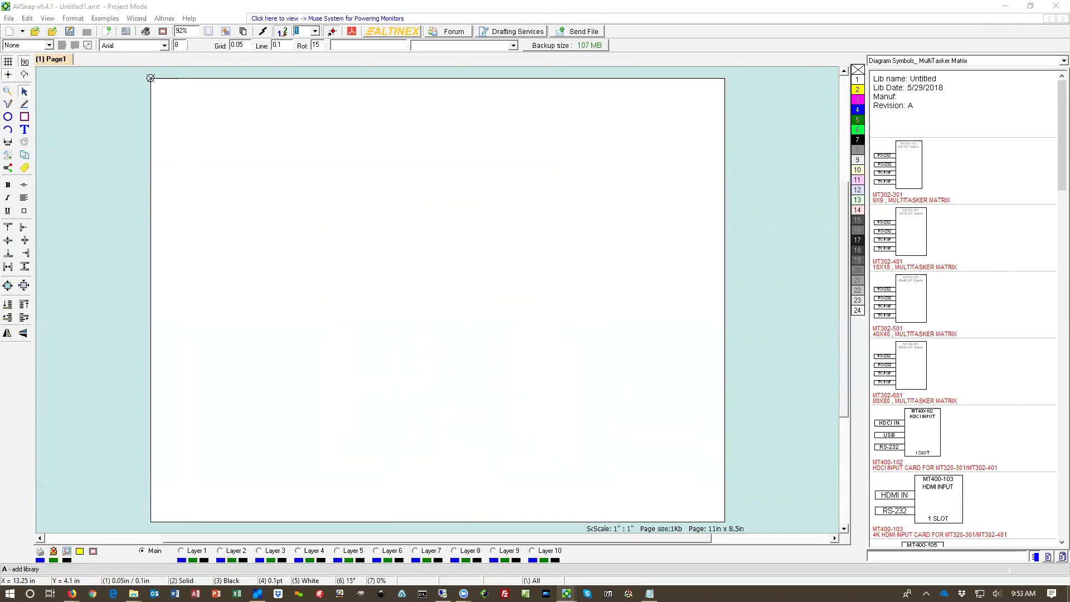
click(504, 244)
key(ctrl+v)
Turn off the grid and move the left MT400-105 card next to the right one.
click(453, 178)
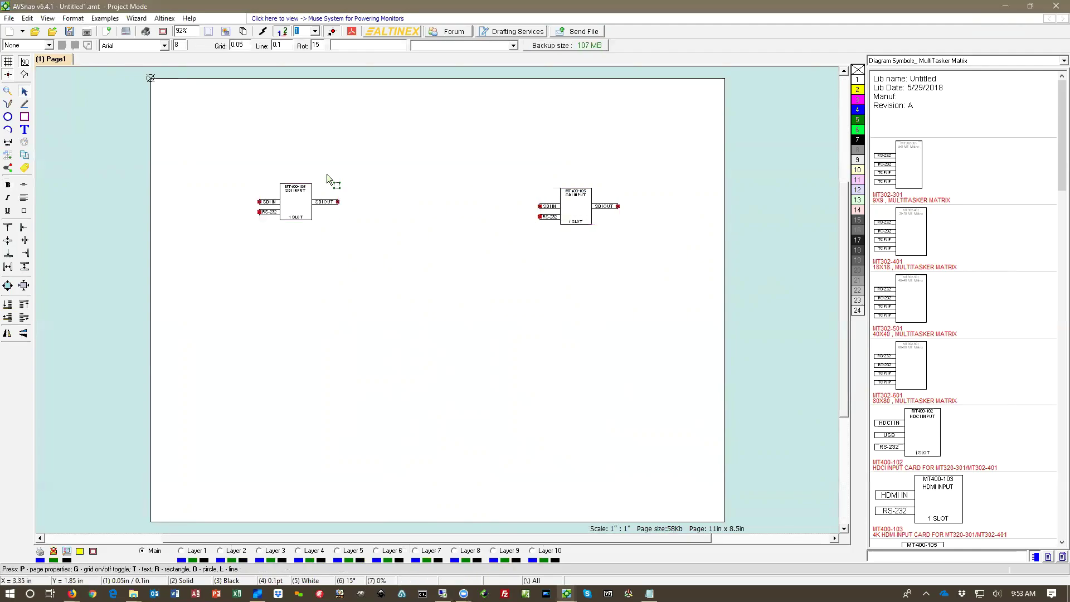
scroll(327, 174, up, 2)
key(g)
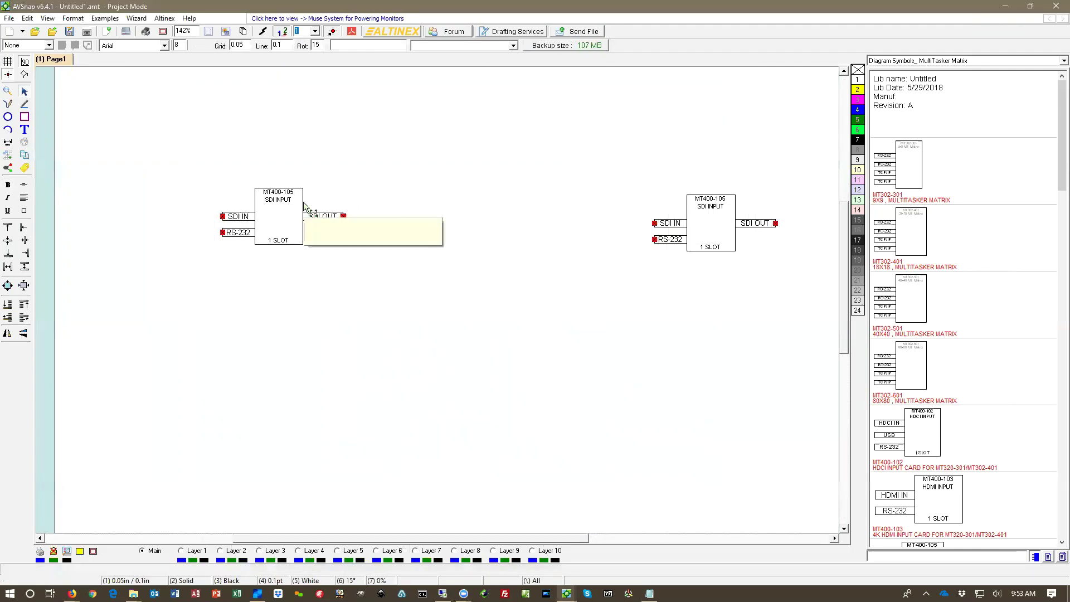
drag(306, 206, 432, 211)
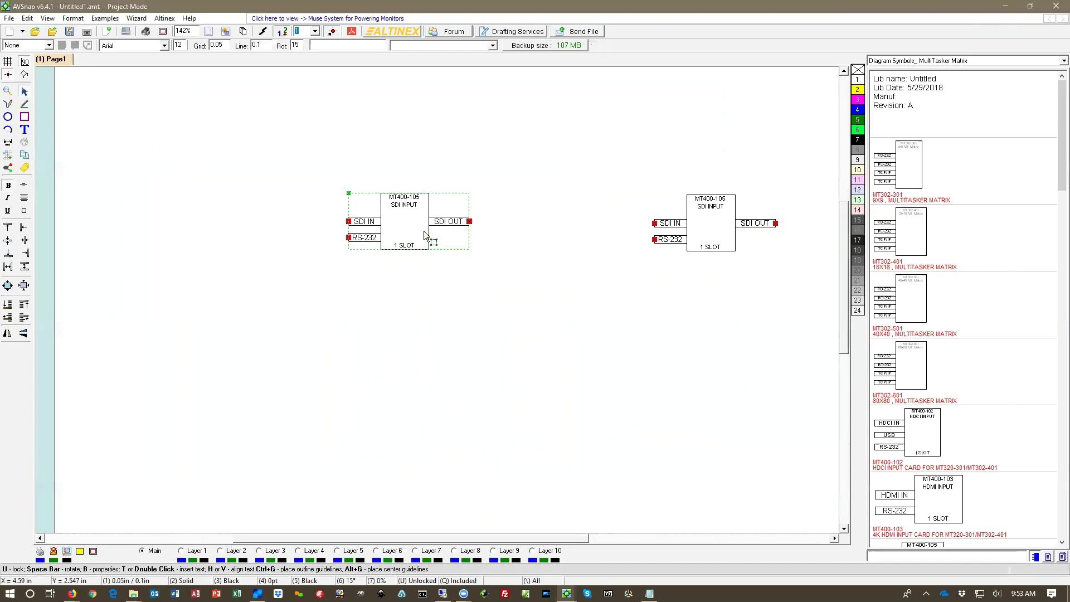
drag(430, 240, 430, 238)
Draw a cable from the left card's SDI OUT to the right card's SDI IN, reattaching both ends.
click(556, 242)
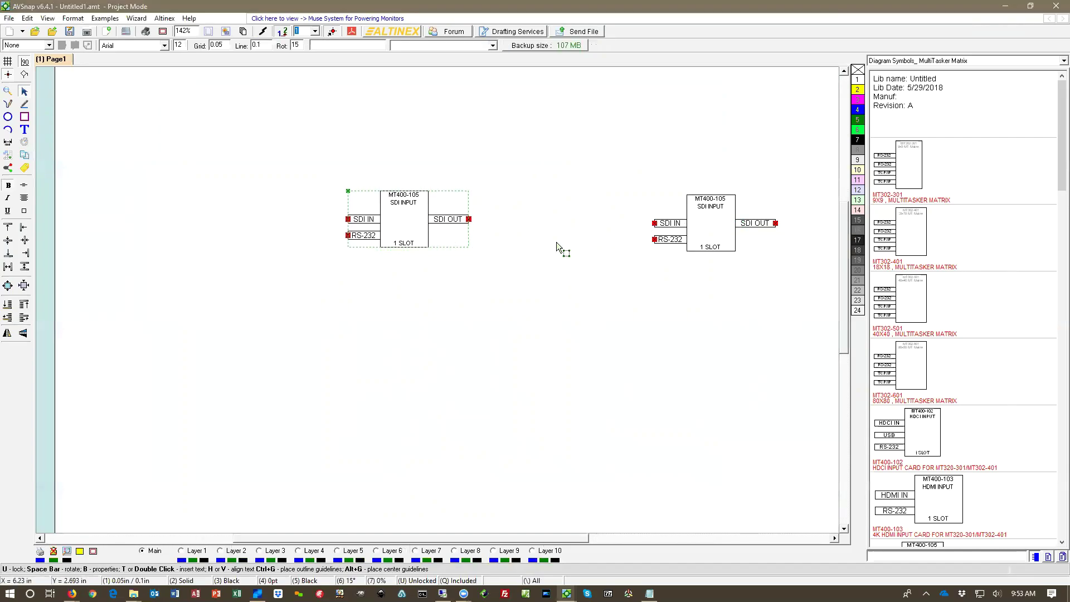
drag(469, 219, 654, 223)
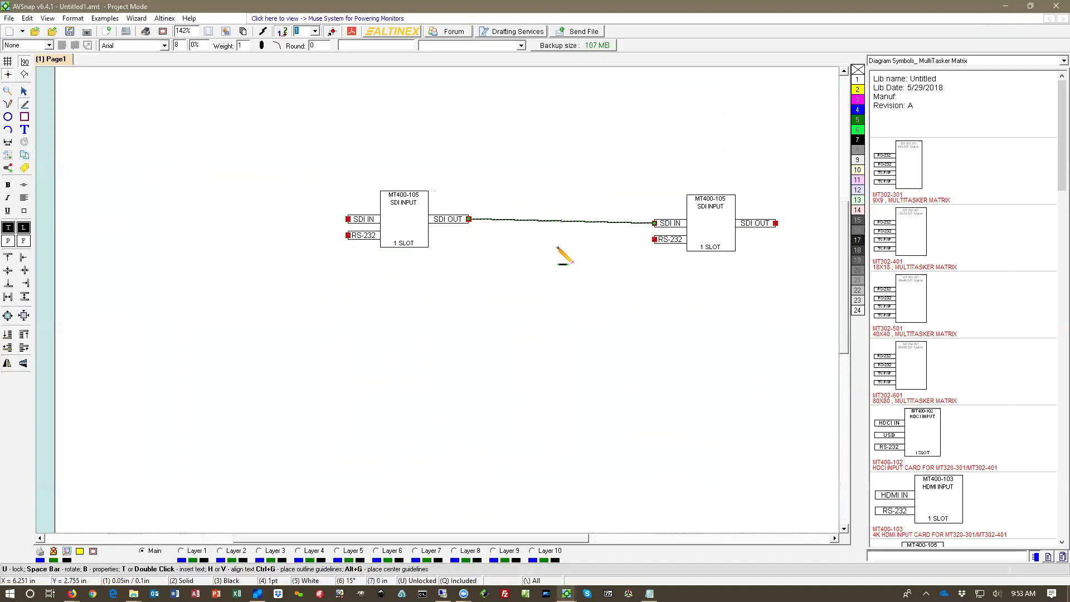
drag(470, 220, 471, 246)
click(559, 323)
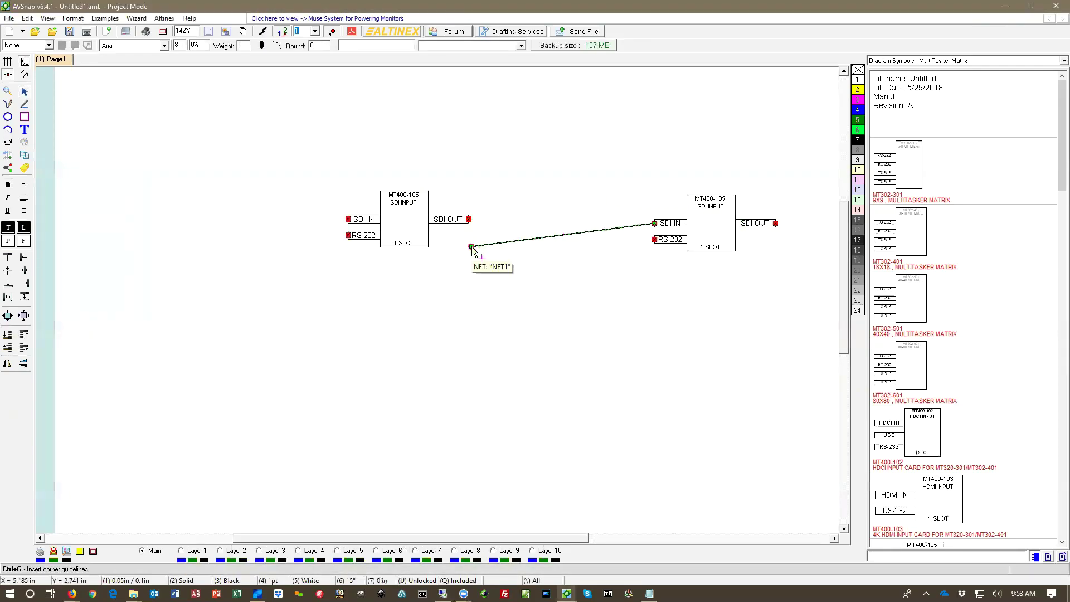
drag(472, 247, 469, 220)
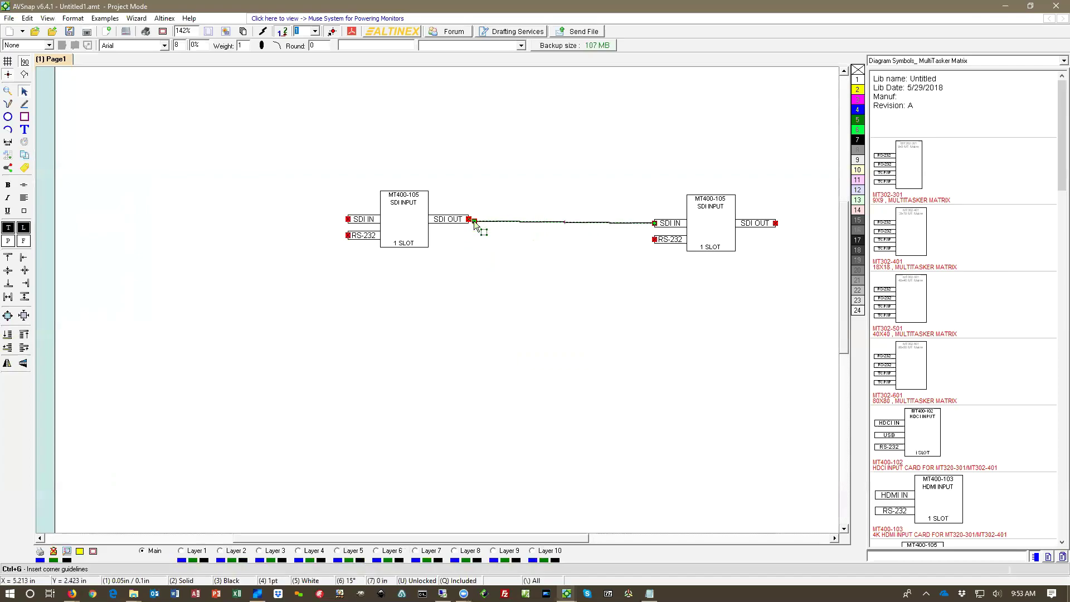
right_click(655, 228)
click(674, 248)
click(624, 259)
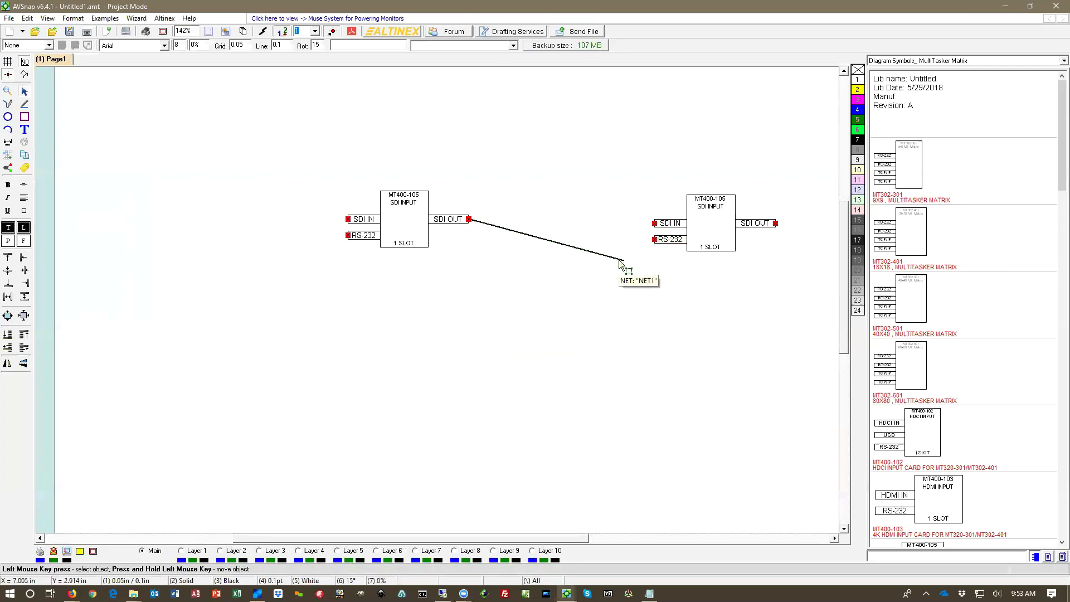
drag(624, 260, 655, 223)
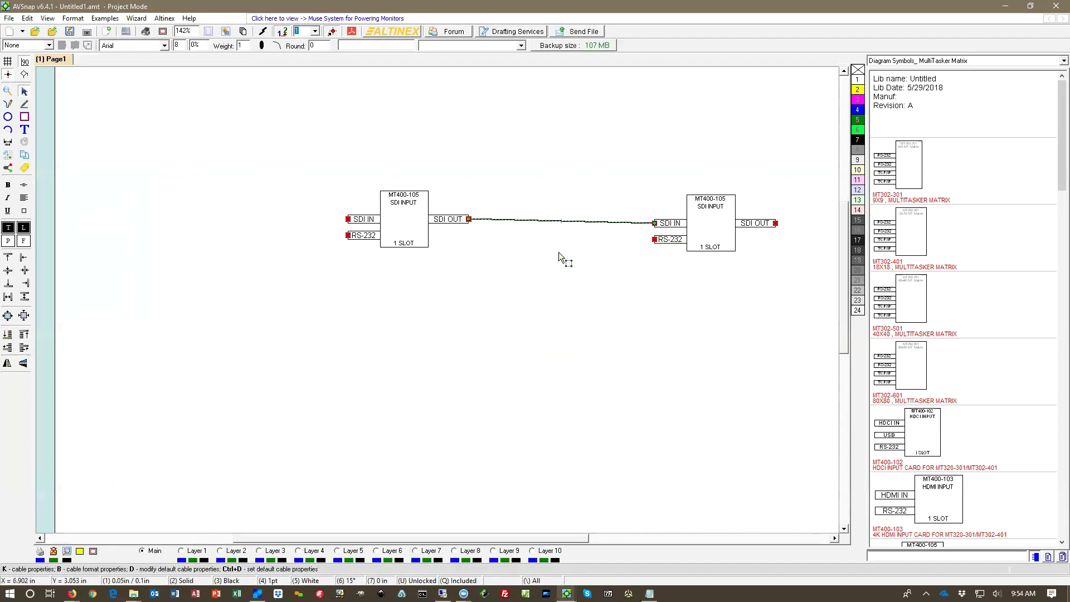
Straighten the cable by nudging the left card down, then open the cable's properties.
drag(432, 232, 432, 236)
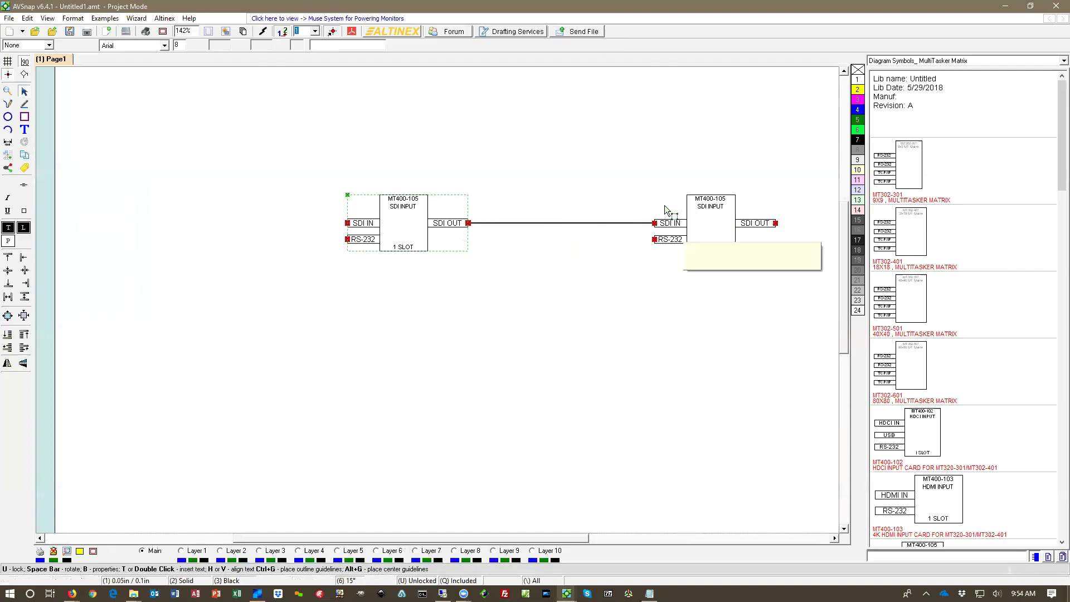
click(600, 261)
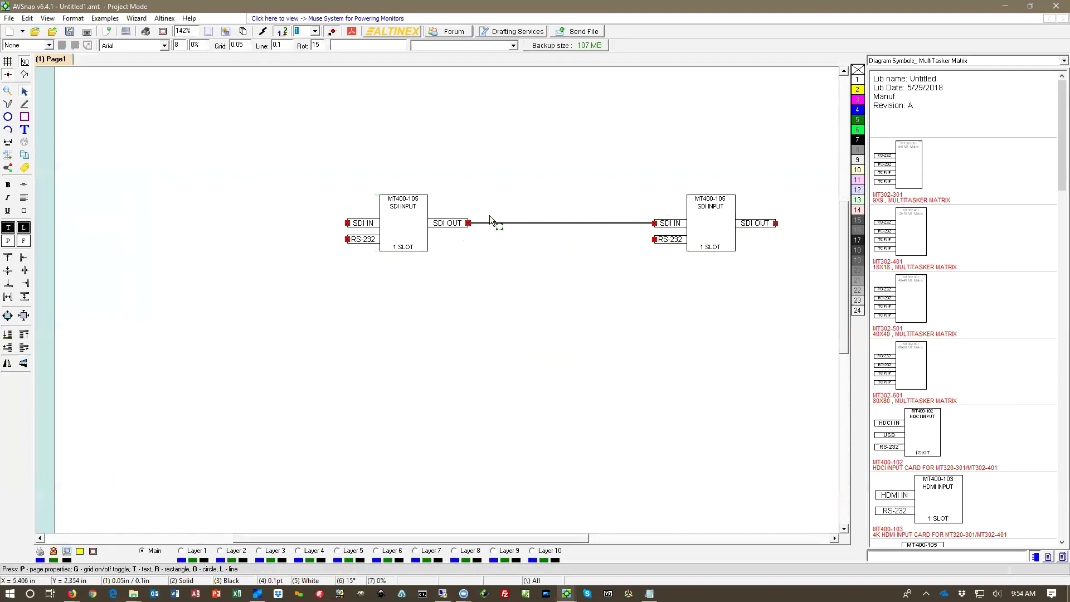
click(534, 222)
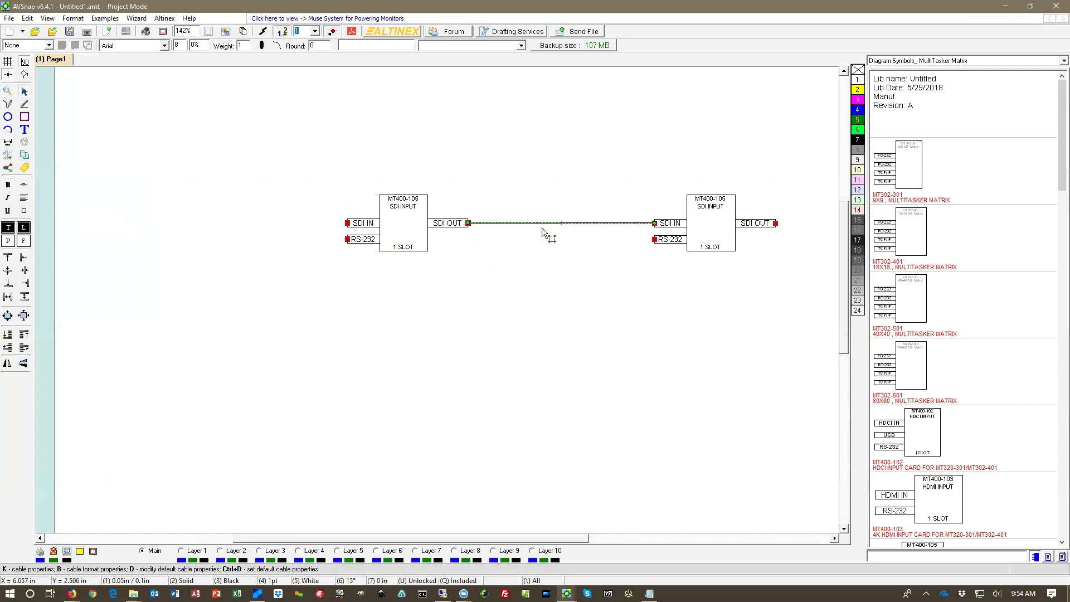
key(k)
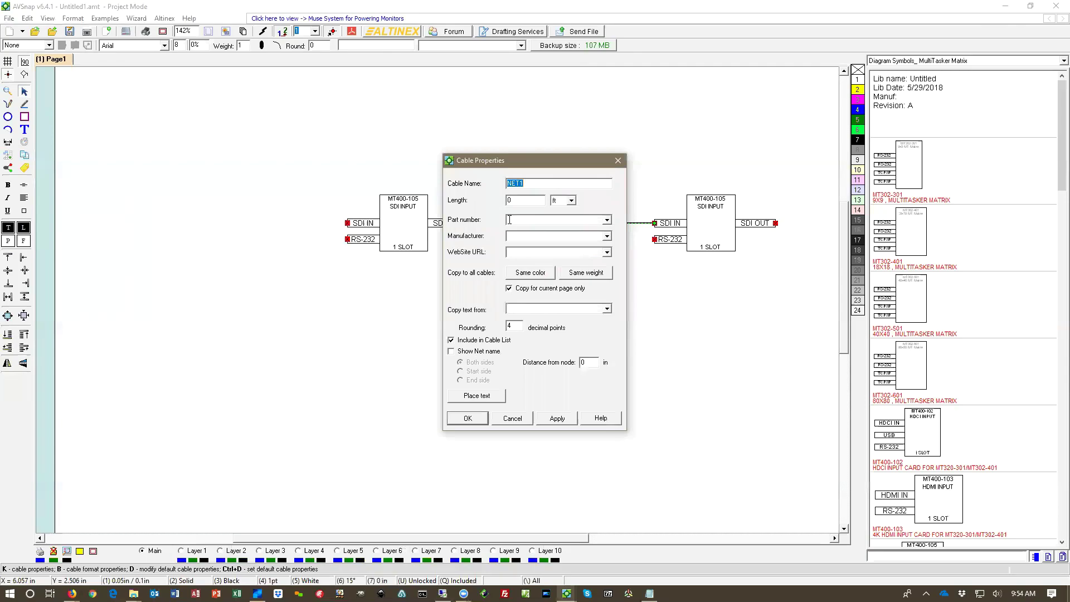
Give cable NET1 the Altinex part number CB300-012 and a length of 12.
click(607, 221)
click(607, 221)
click(564, 219)
click(564, 219)
double_click(520, 202)
text(12)
click(468, 418)
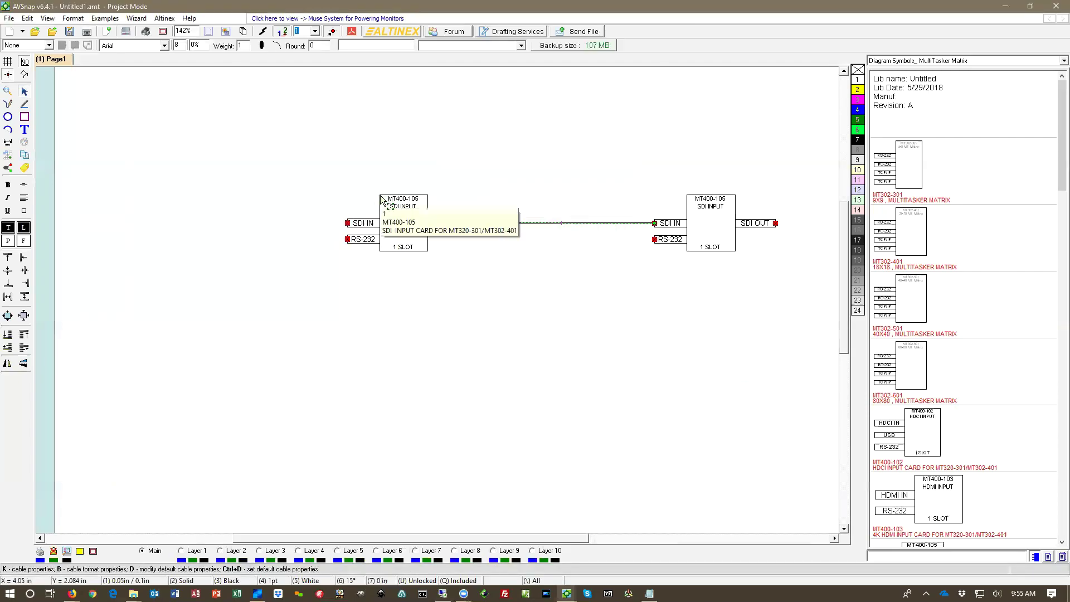
Copy the MT400-105 card pair twice to create two more pairs below.
click(393, 211)
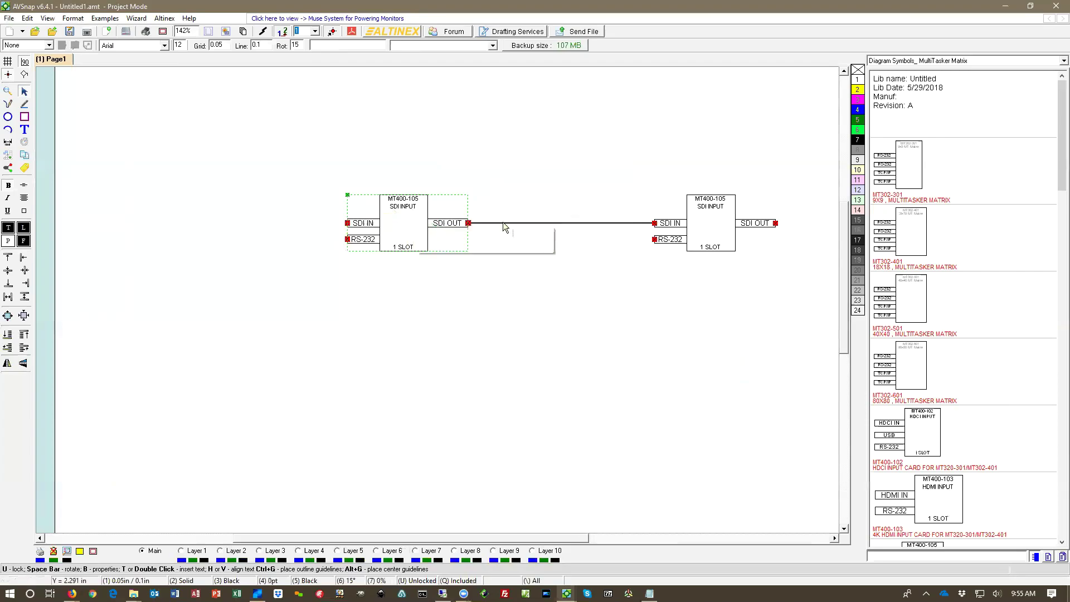
shift+click(701, 224)
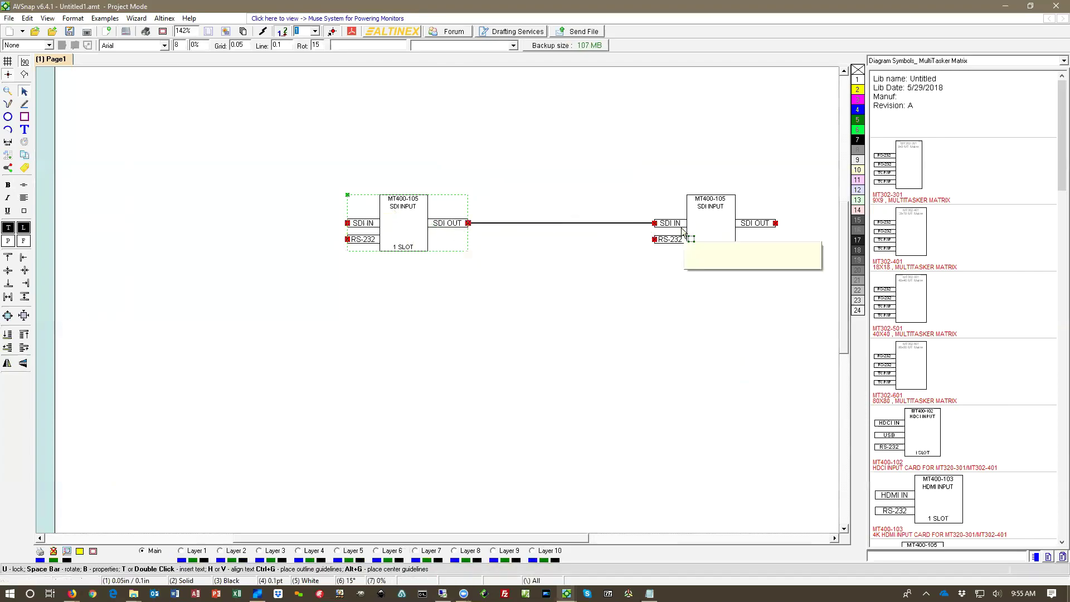
key(ctrl+c)
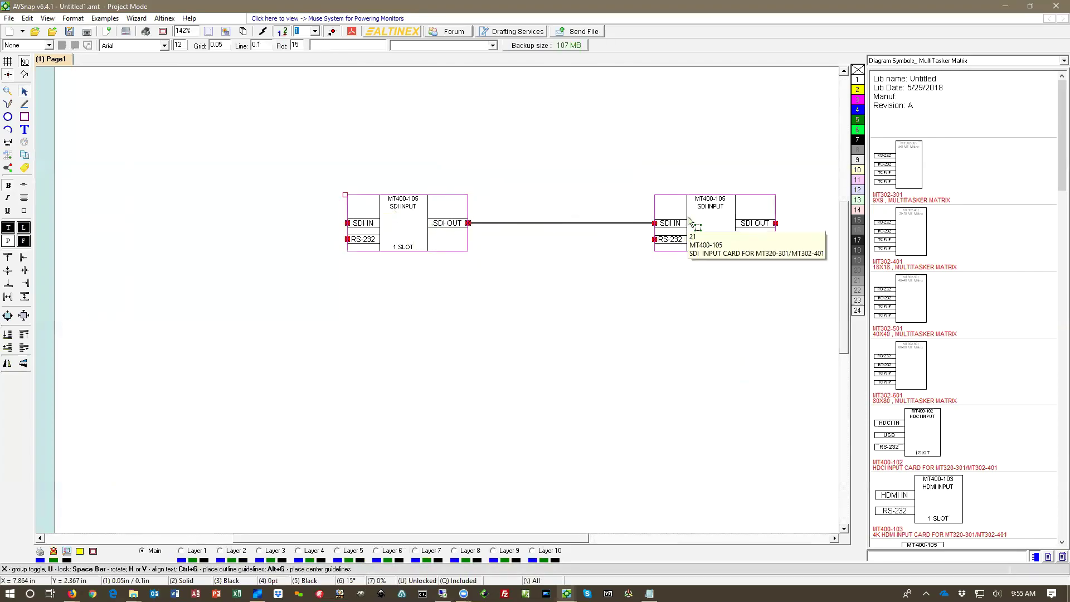
key(ctrl+v)
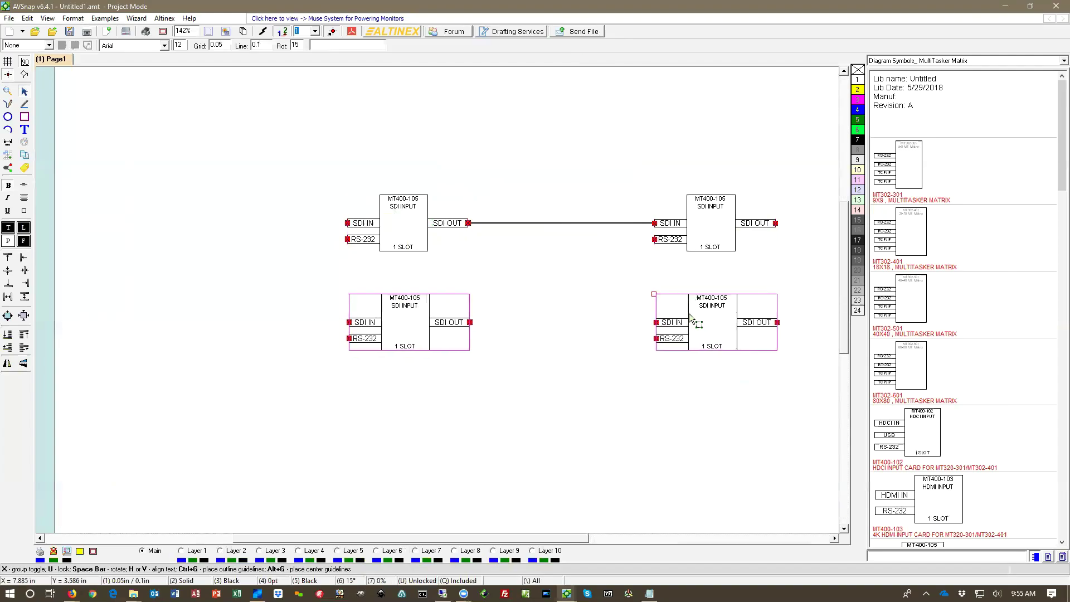
key(ctrl+v)
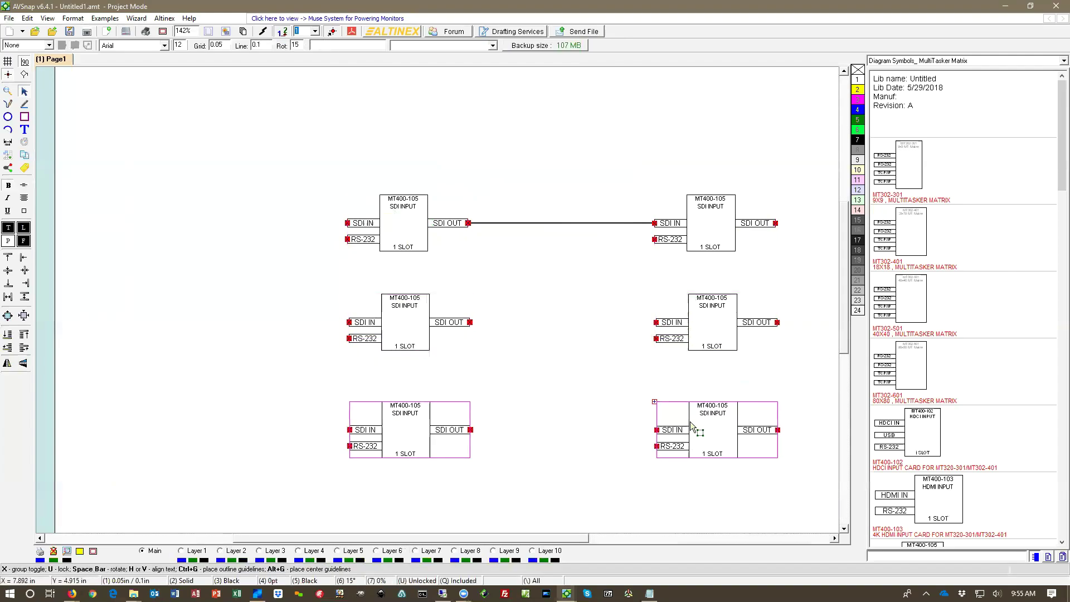
Draw cables from SDI OUT to SDI IN for the middle and bottom card pairs.
click(630, 331)
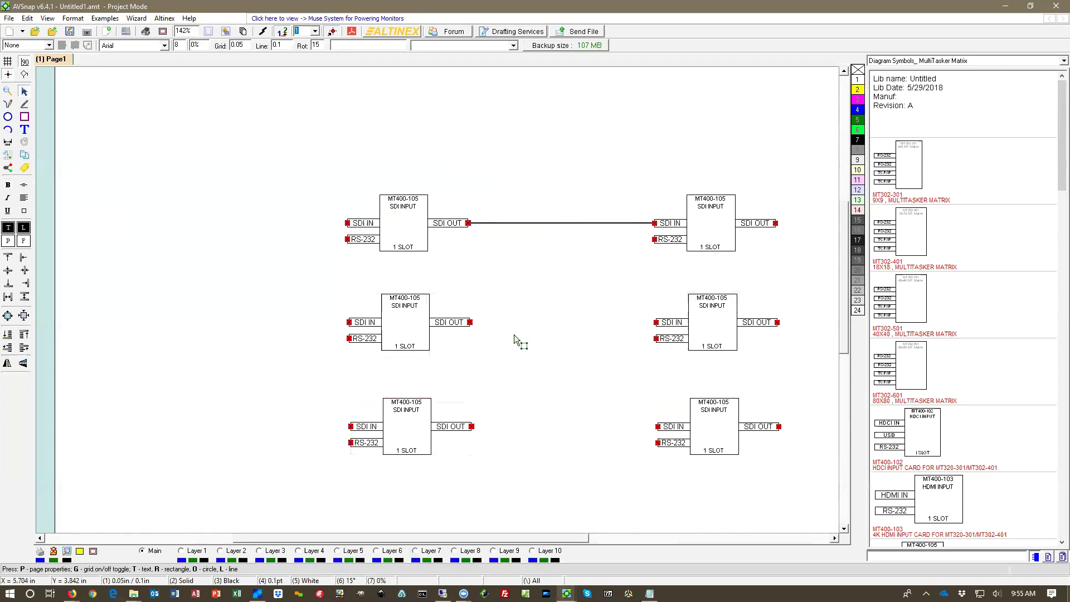
key(l)
drag(470, 323, 656, 322)
drag(473, 427, 658, 427)
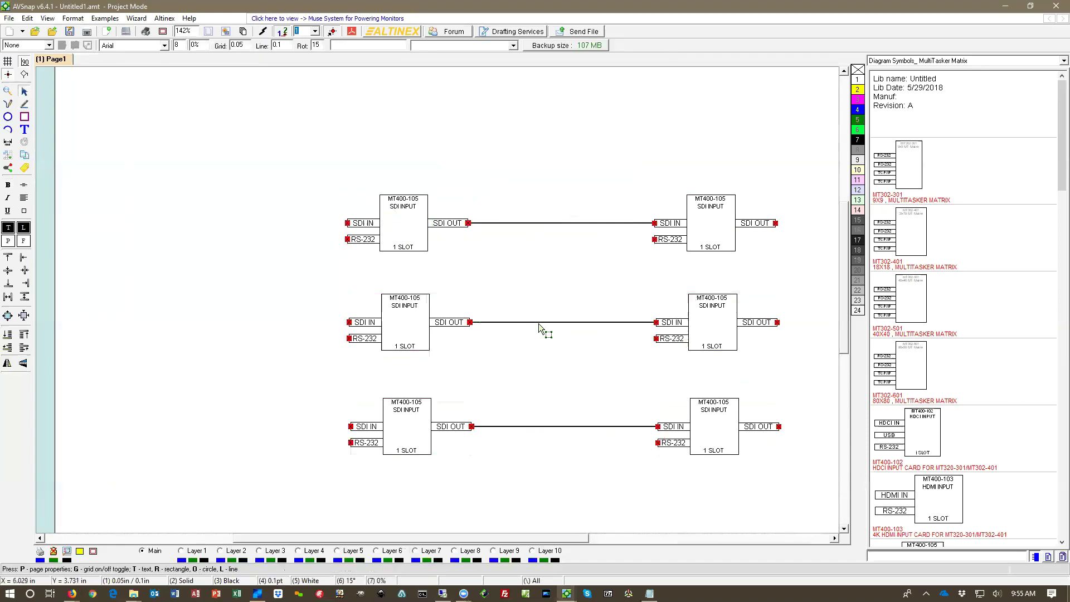
click(540, 322)
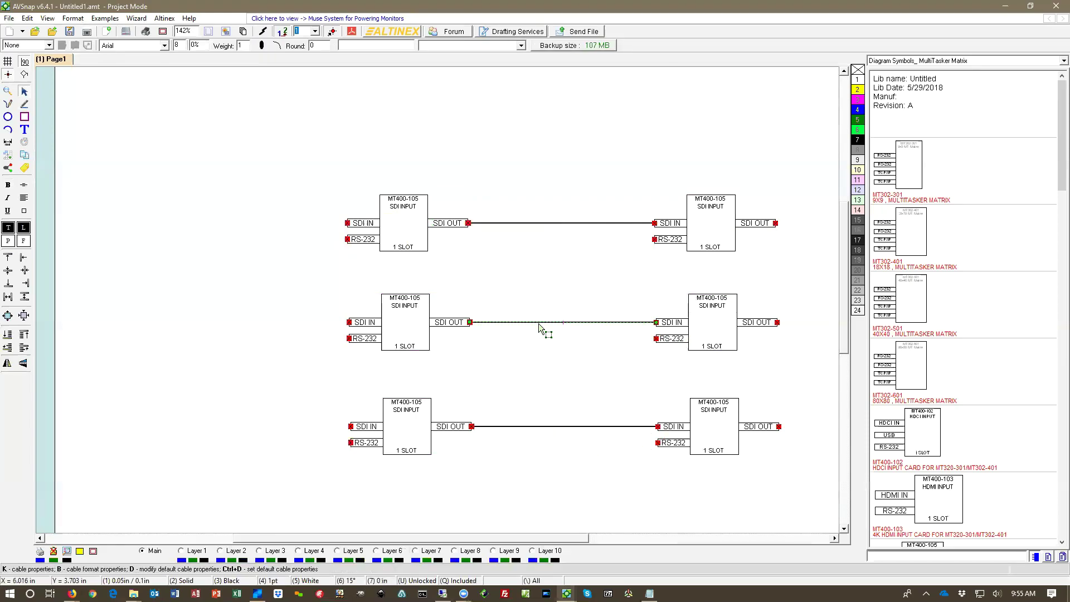
Set cable NET2 to part CB300-012 with a length of 12.
key(k)
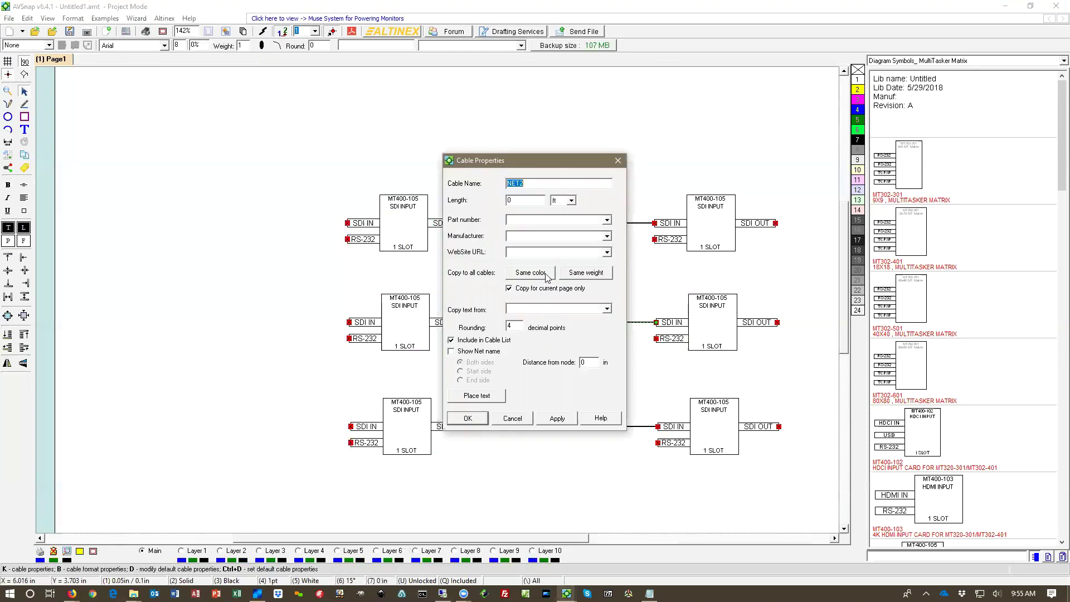
click(608, 221)
click(541, 235)
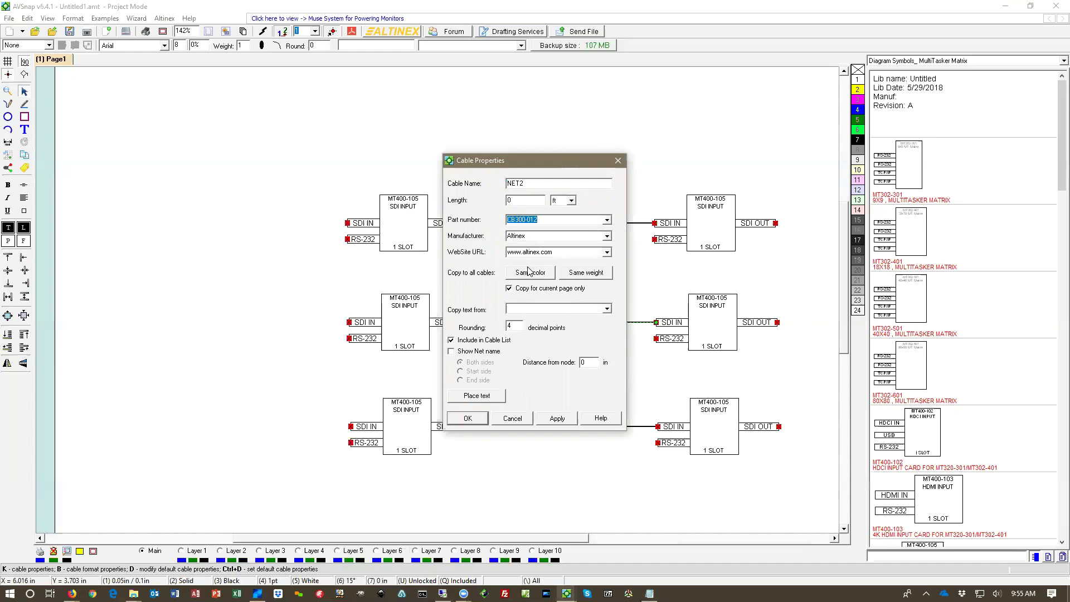
click(524, 199)
text(12)
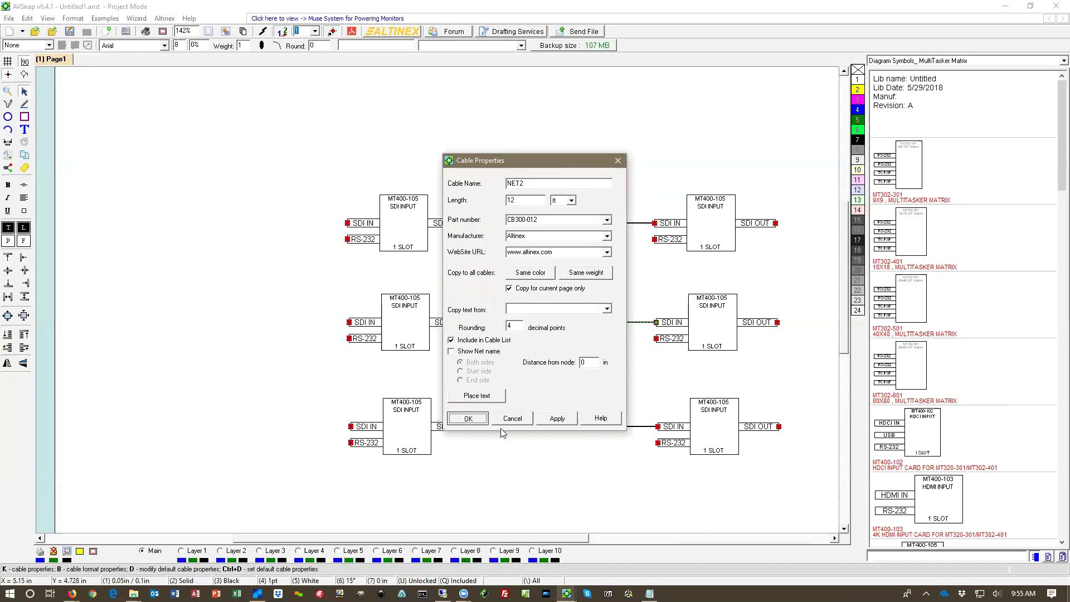
click(468, 418)
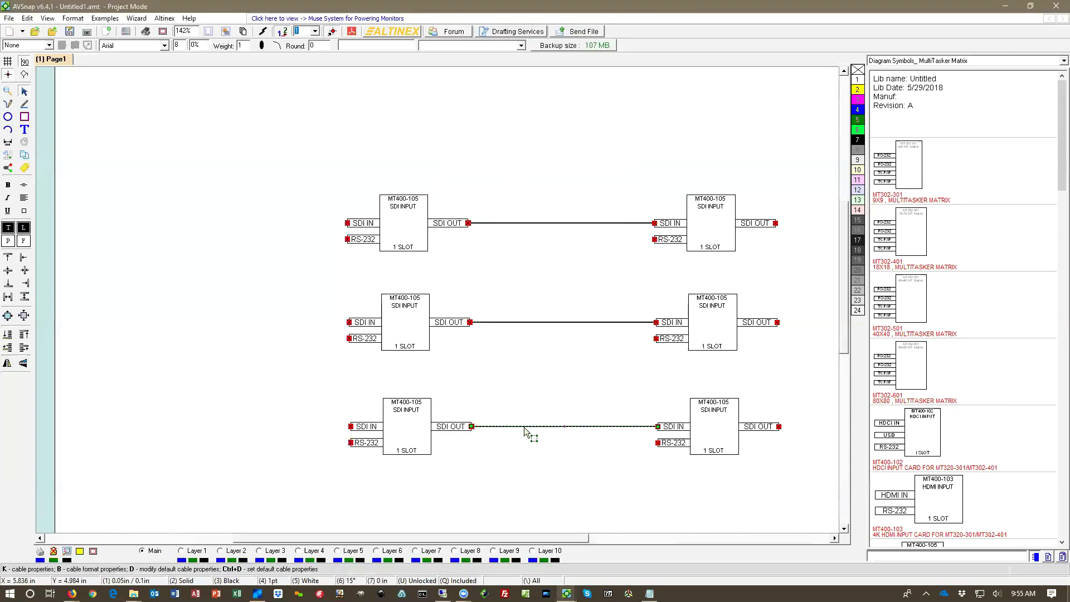
Set cable NET3 to part CB300-012.
key(k)
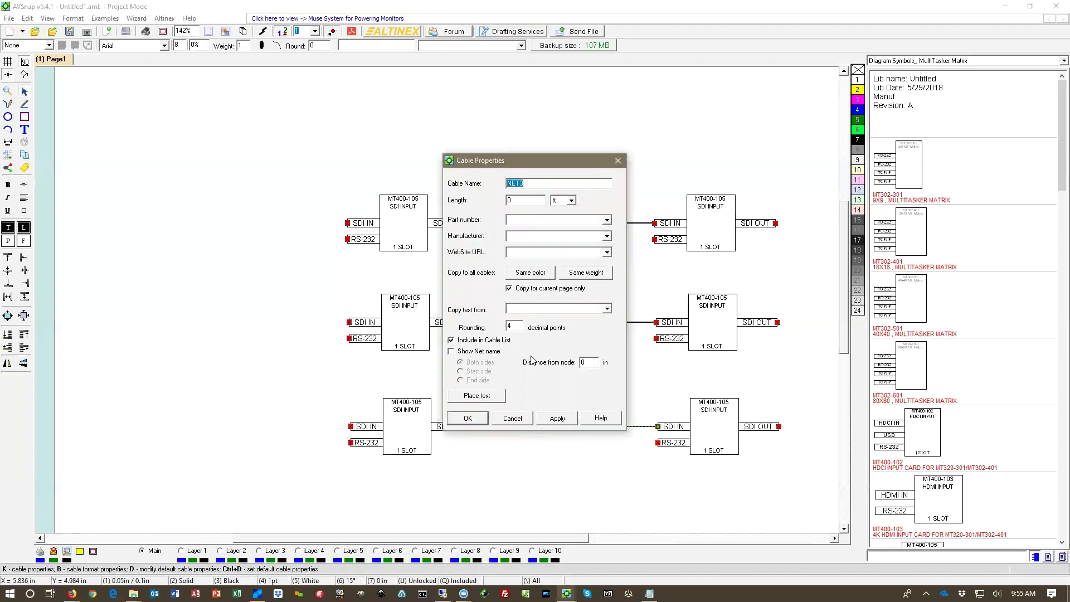
click(607, 219)
click(513, 230)
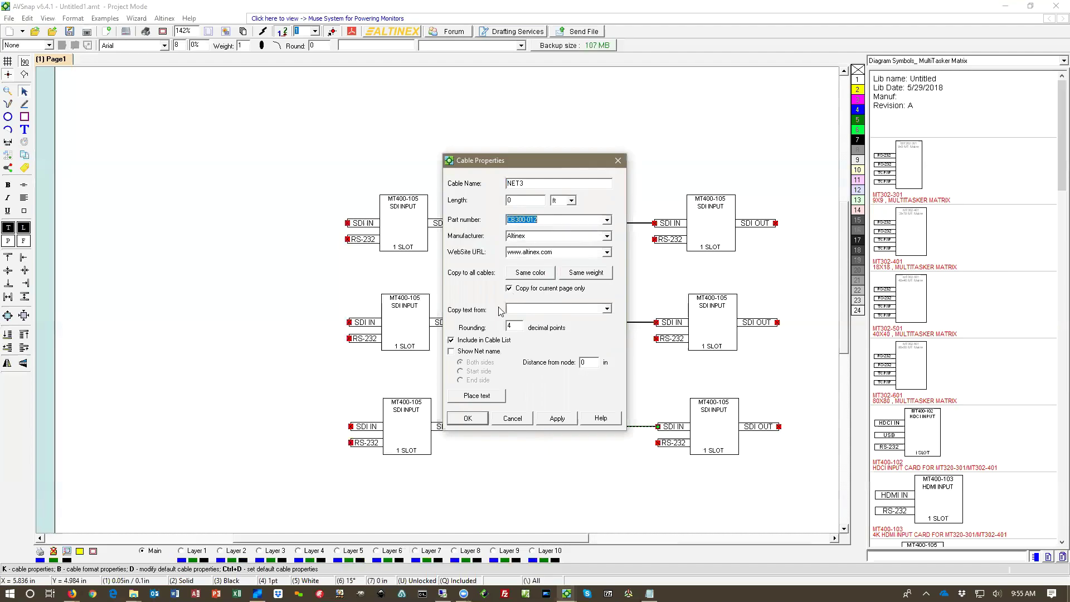
click(483, 420)
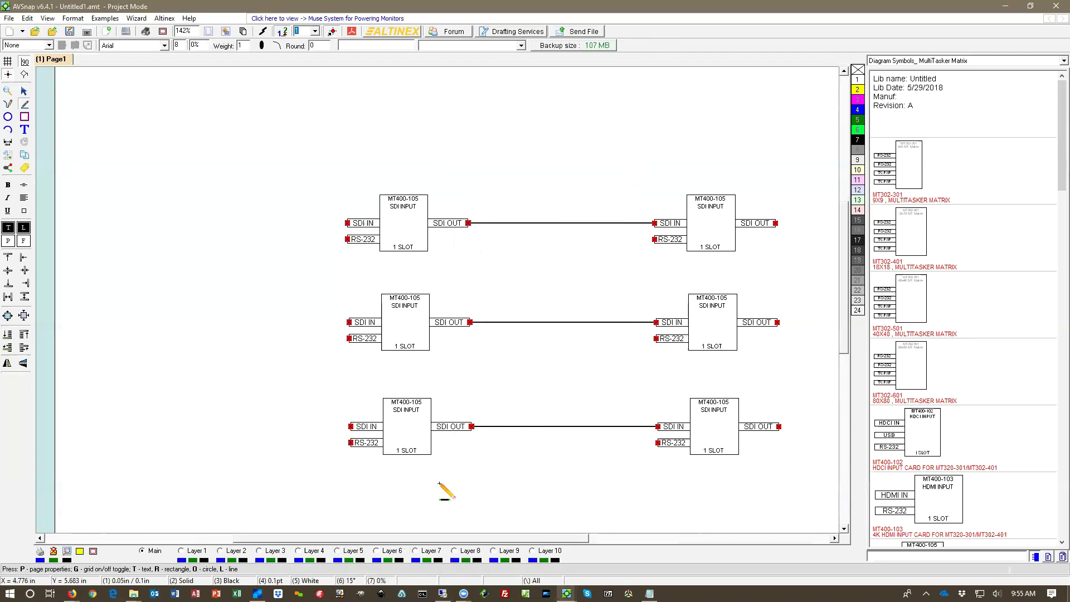
Draw two free lines below the module pairs and leave the upper one, NET4, out of the cable list.
mouse_move(439, 484)
mouse_down()
mouse_move(617, 501)
mouse_move(614, 492)
mouse_up()
drag(435, 507, 569, 511)
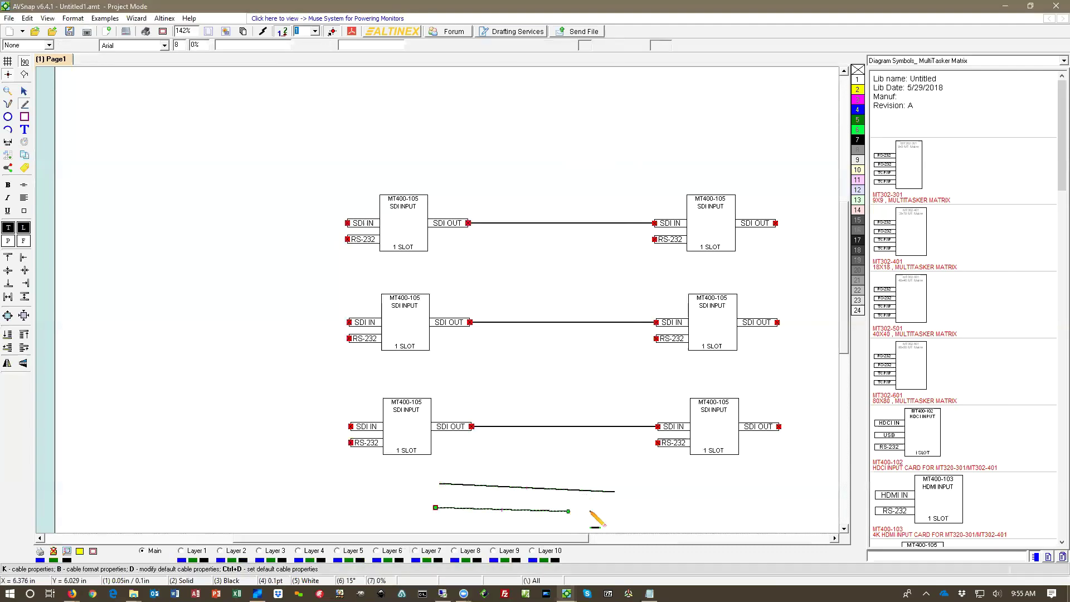
click(561, 493)
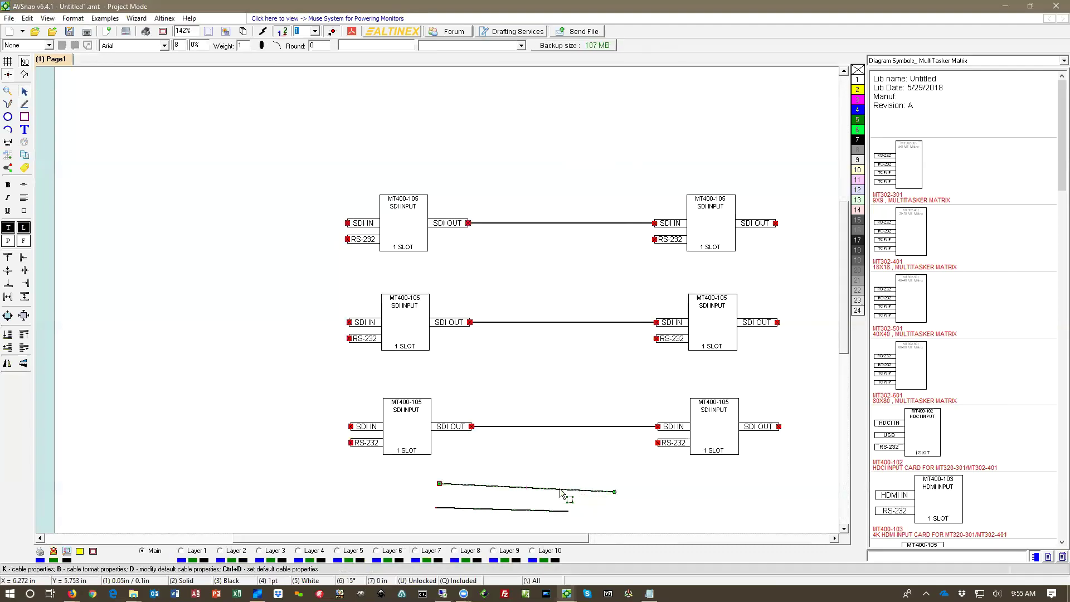
key(k)
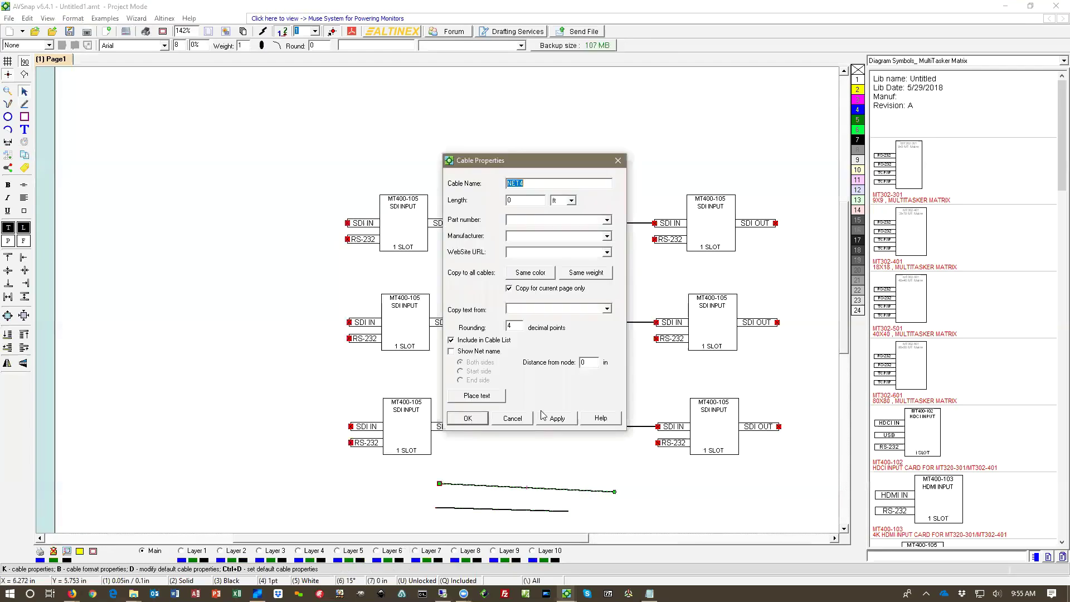
click(476, 419)
Exclude the lower line, NET5, from the cable list and bring up the Cables list.
click(507, 510)
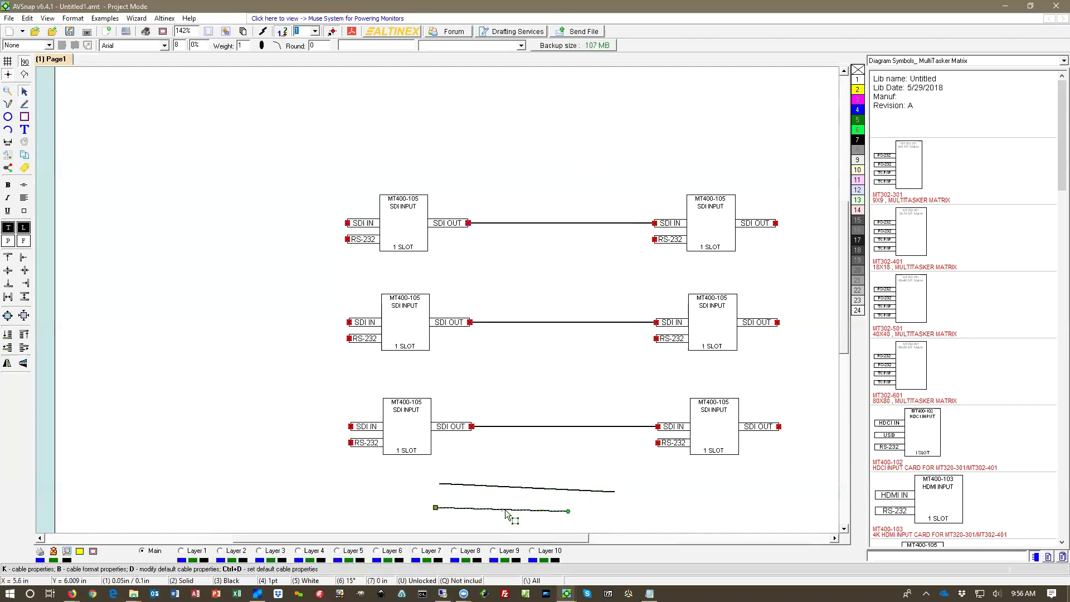
key(k)
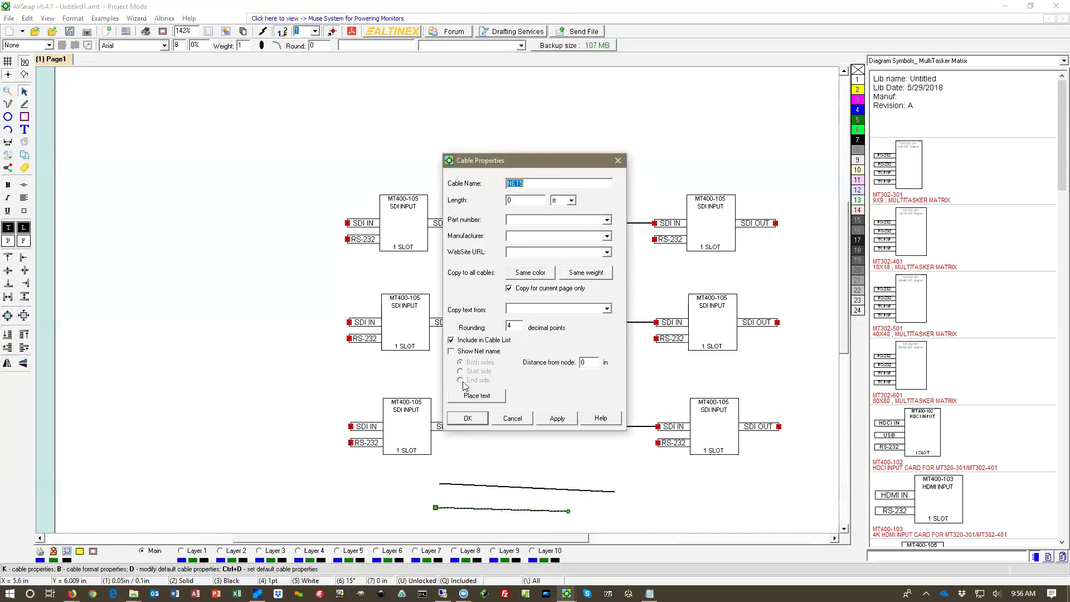
click(451, 340)
click(452, 340)
click(467, 419)
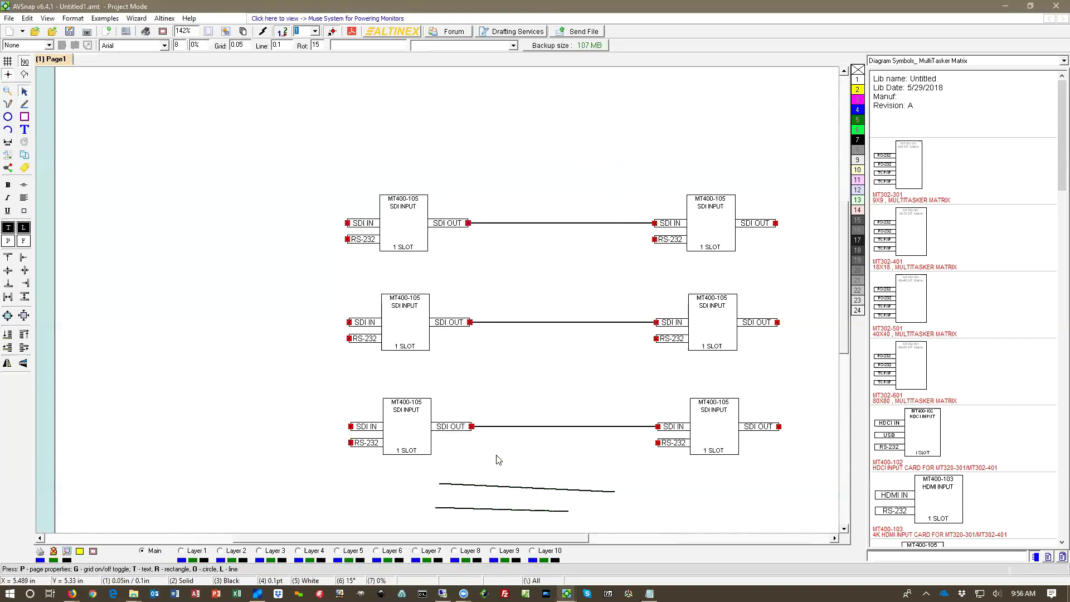
key(ctrl+l)
Widen the Cables list to check NET3's 0 ft length, then close it.
drag(557, 188, 450, 160)
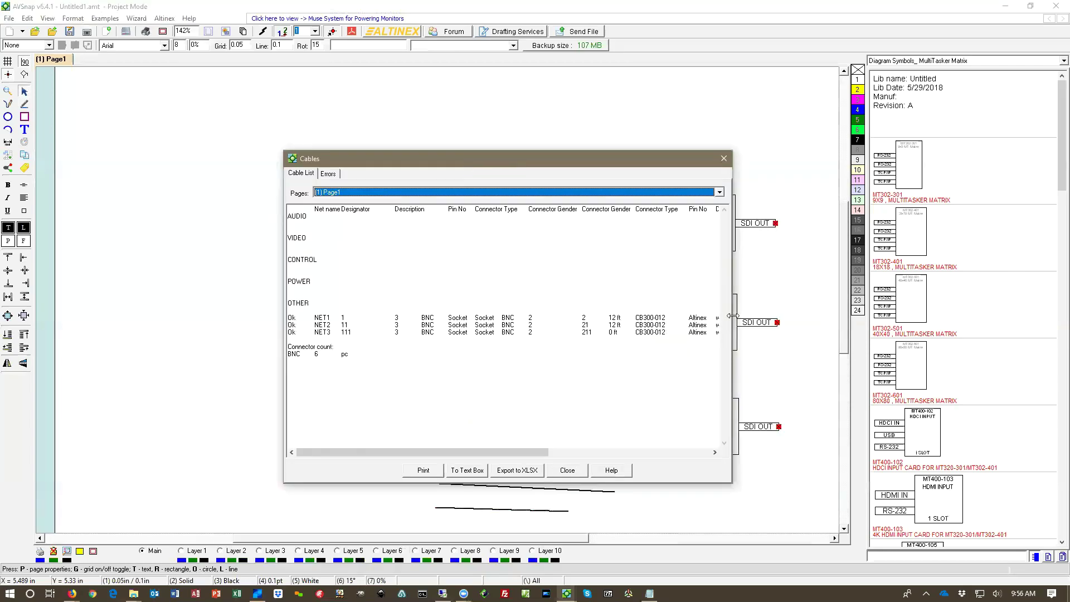
drag(733, 316, 843, 316)
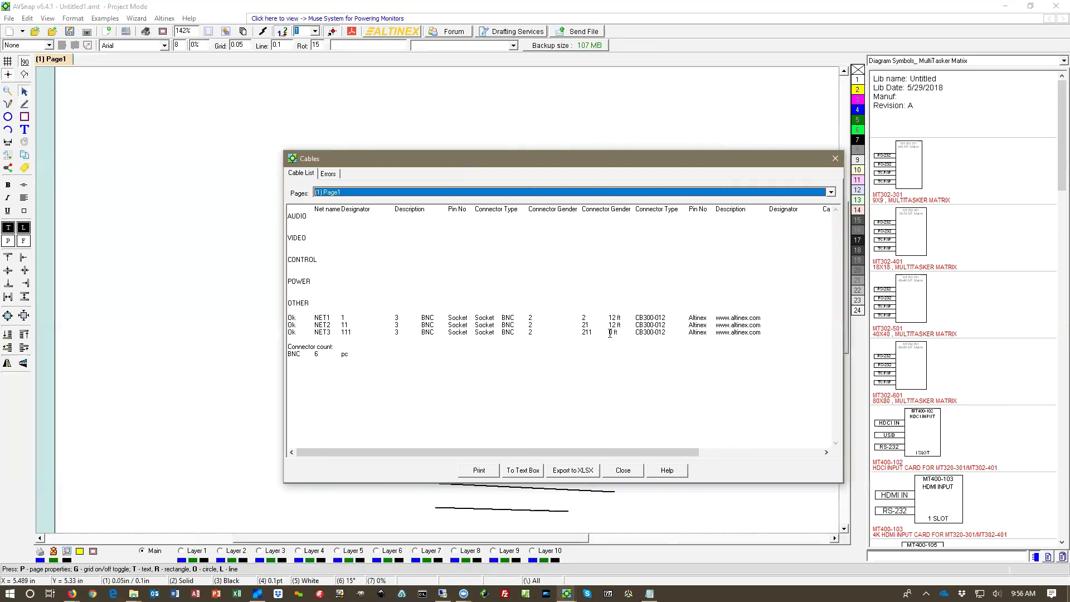
drag(610, 333, 618, 334)
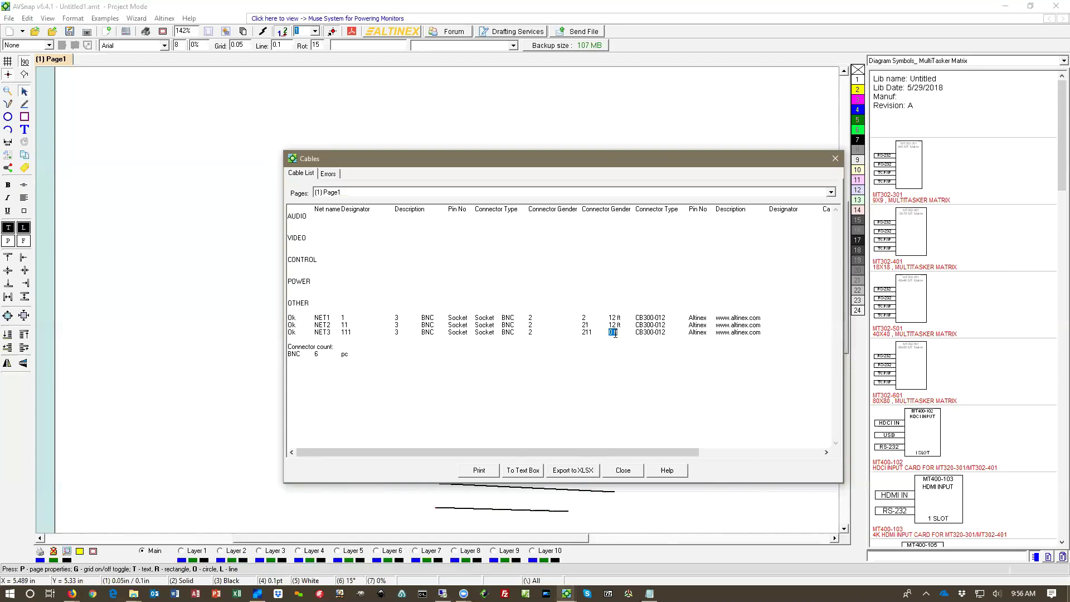
click(835, 159)
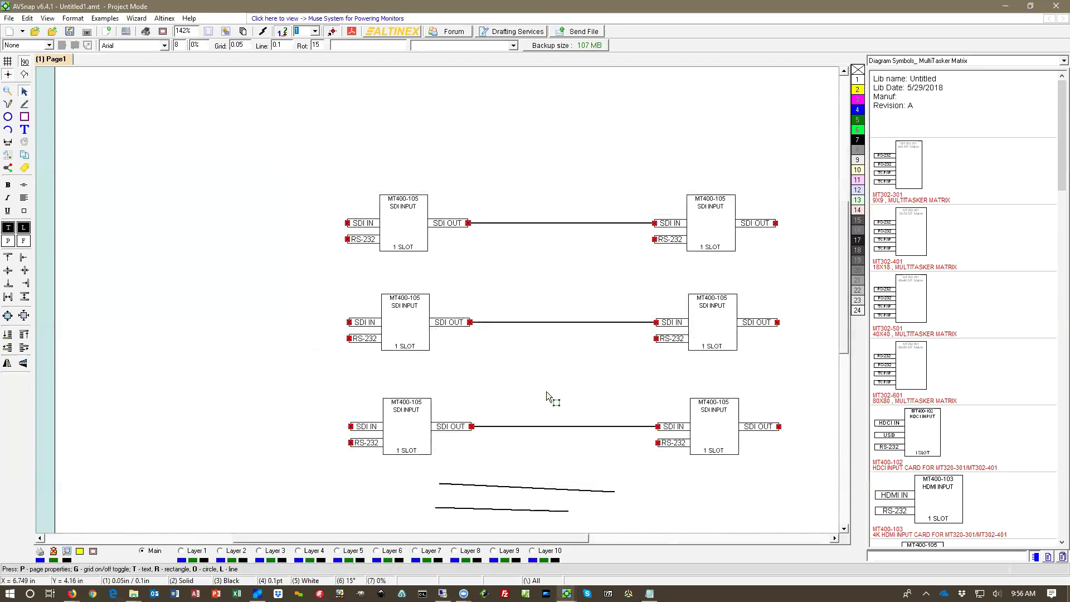
Set the bottom cable NET3's length to 12.
click(519, 427)
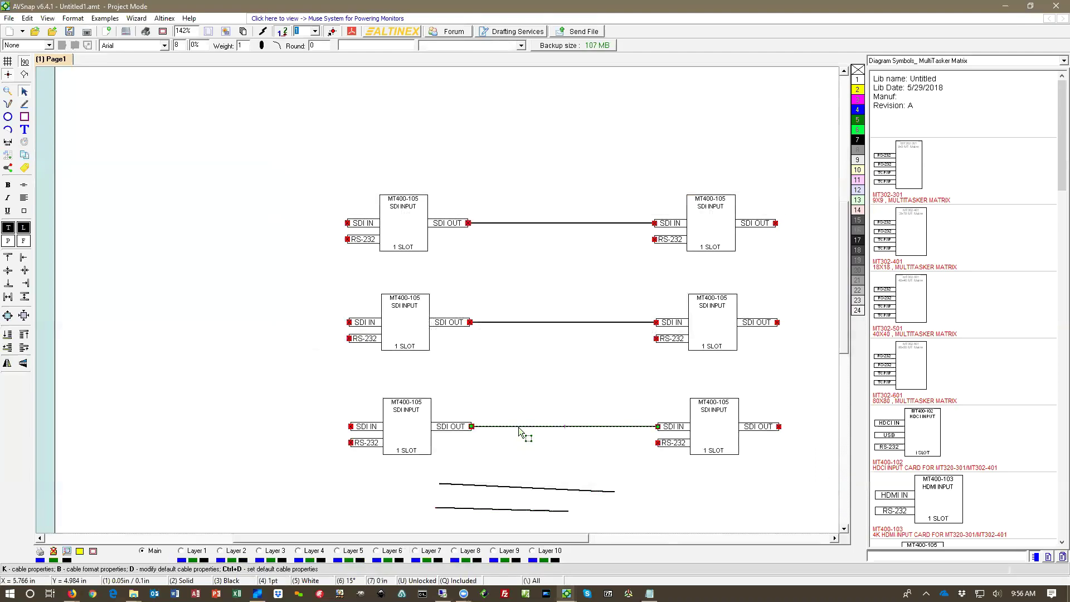
key(k)
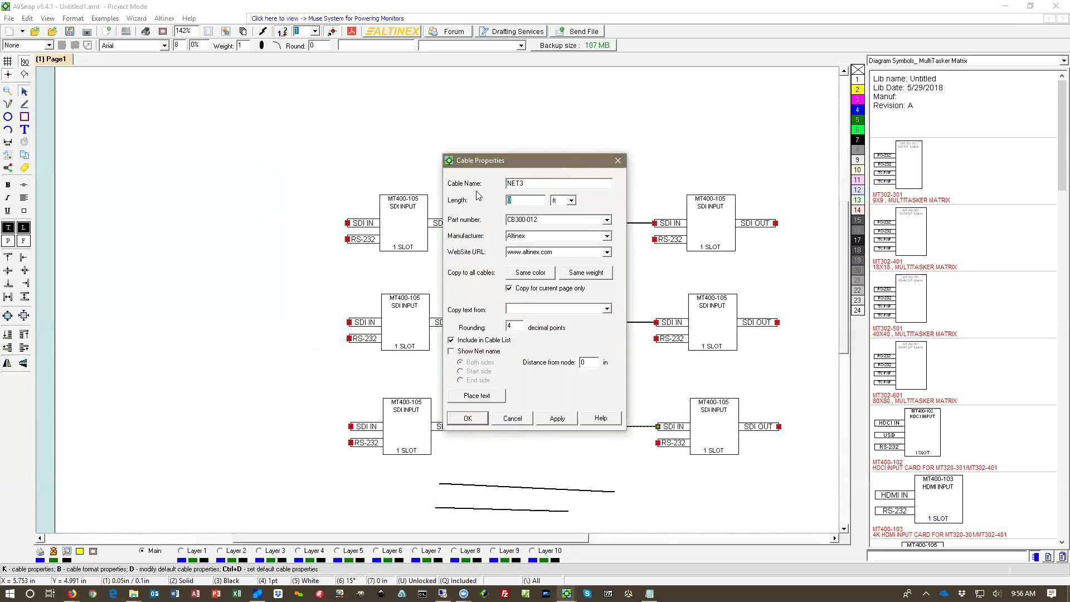
text(12)
click(469, 419)
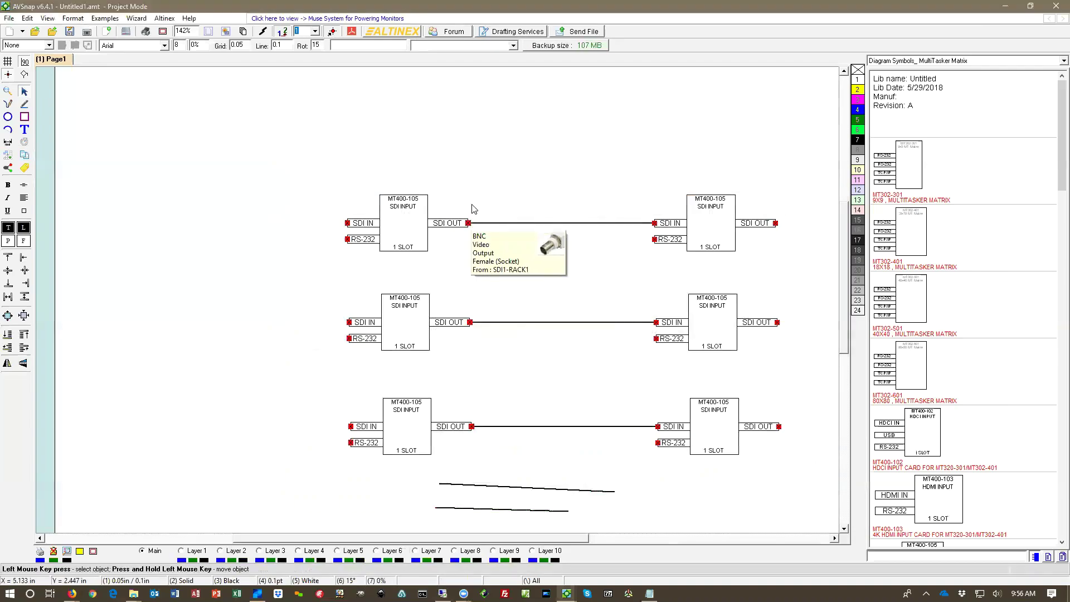
scroll(477, 220, up, 5)
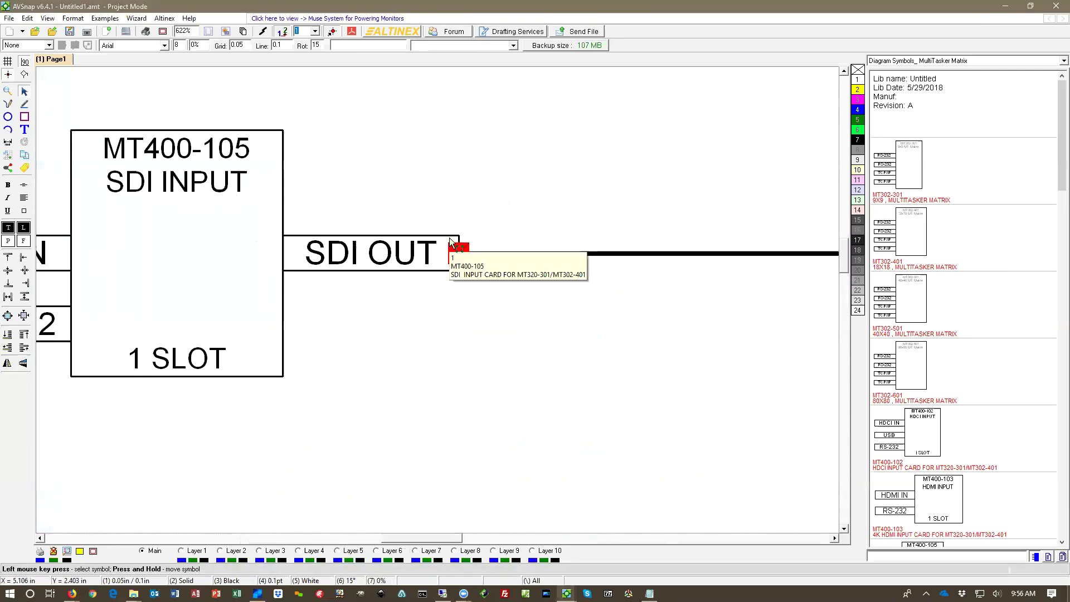
Check that the top SDI OUT connection's FROM designator is SDI1-RACK1.
double_click(458, 255)
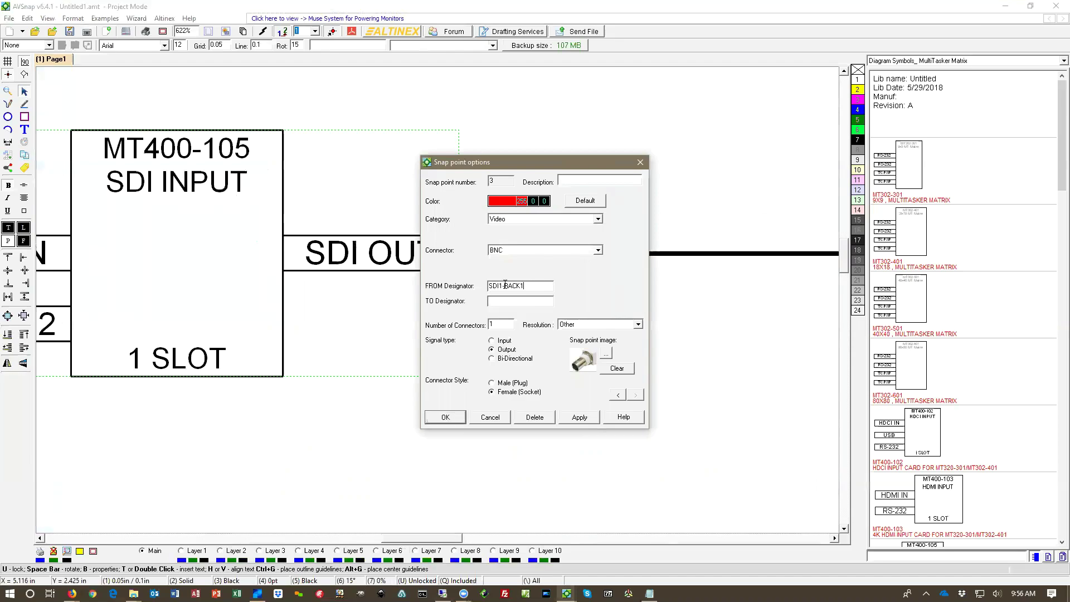
double_click(532, 286)
click(446, 417)
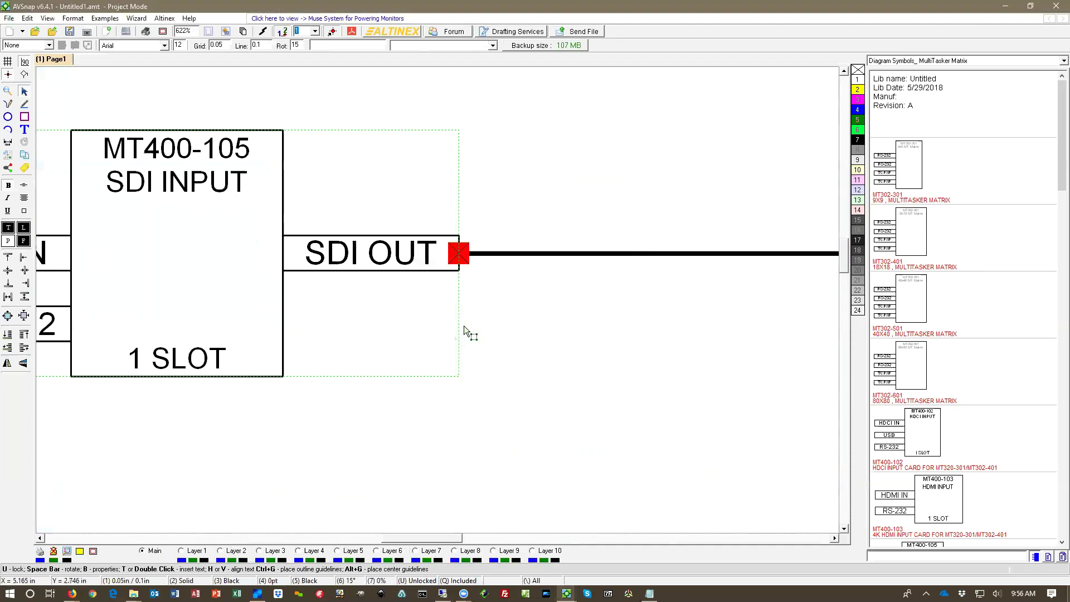
scroll(464, 325, down, 5)
scroll(452, 349, up, 2)
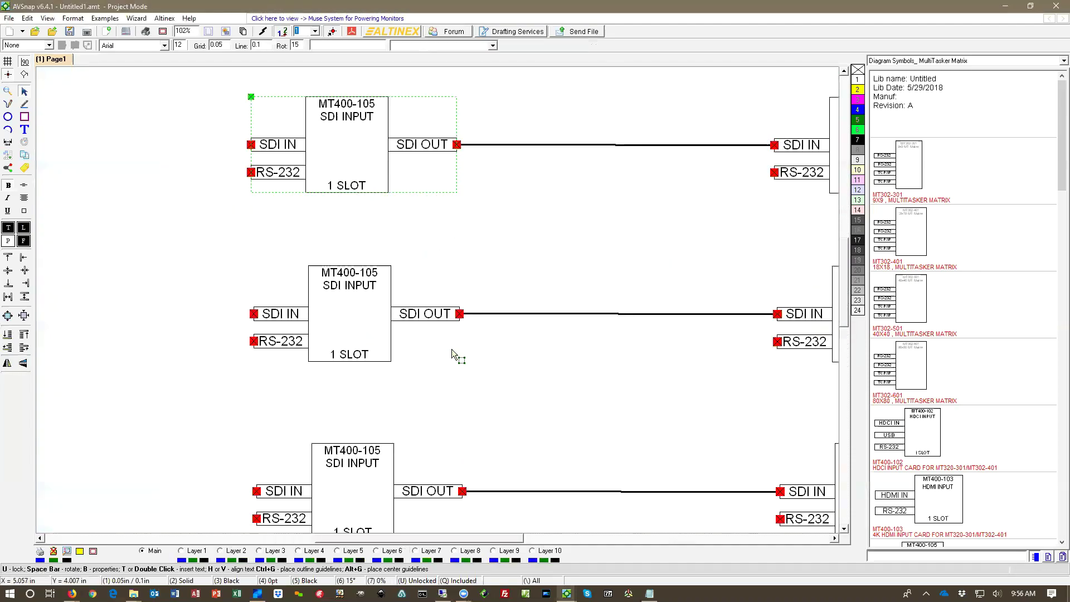
Set the middle card's SDI OUT FROM designator to SDI1-RACK2.
click(459, 315)
click(458, 314)
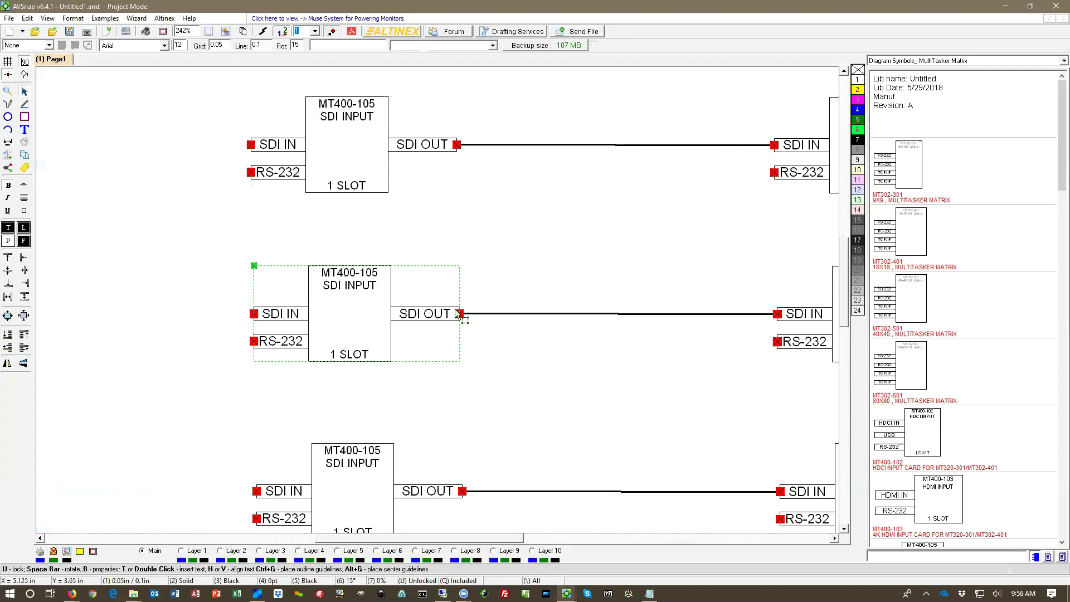
scroll(456, 316, up, 2)
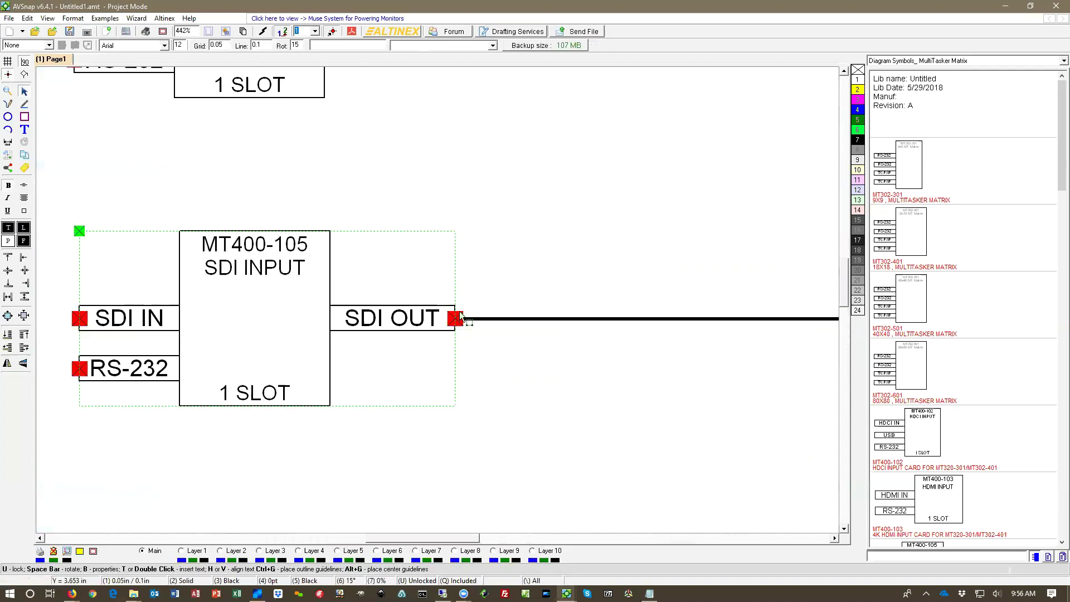
double_click(457, 317)
click(525, 286)
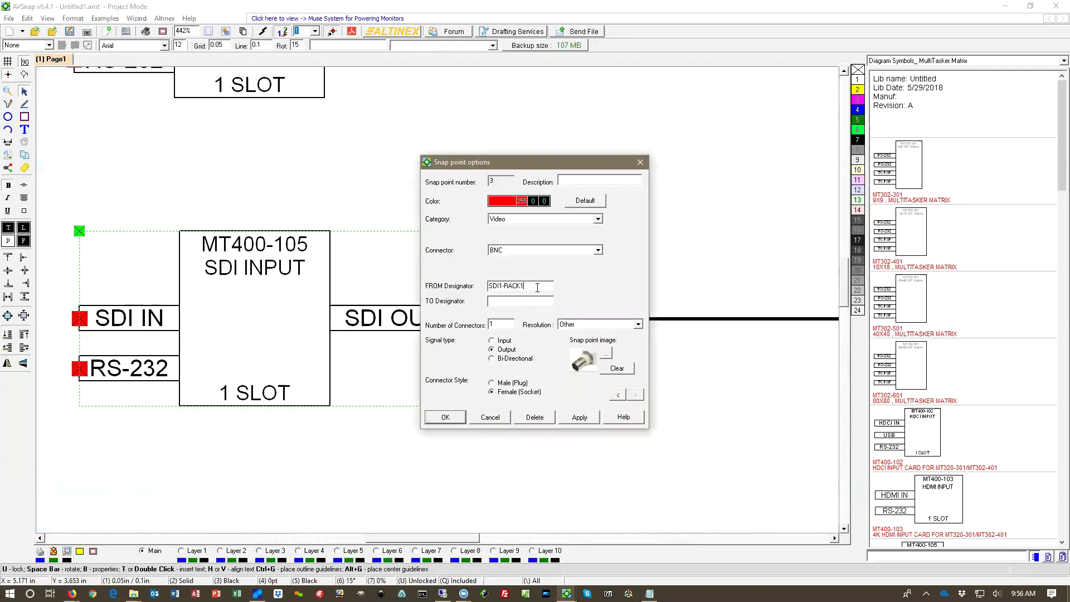
click(445, 418)
scroll(440, 301, down, 3)
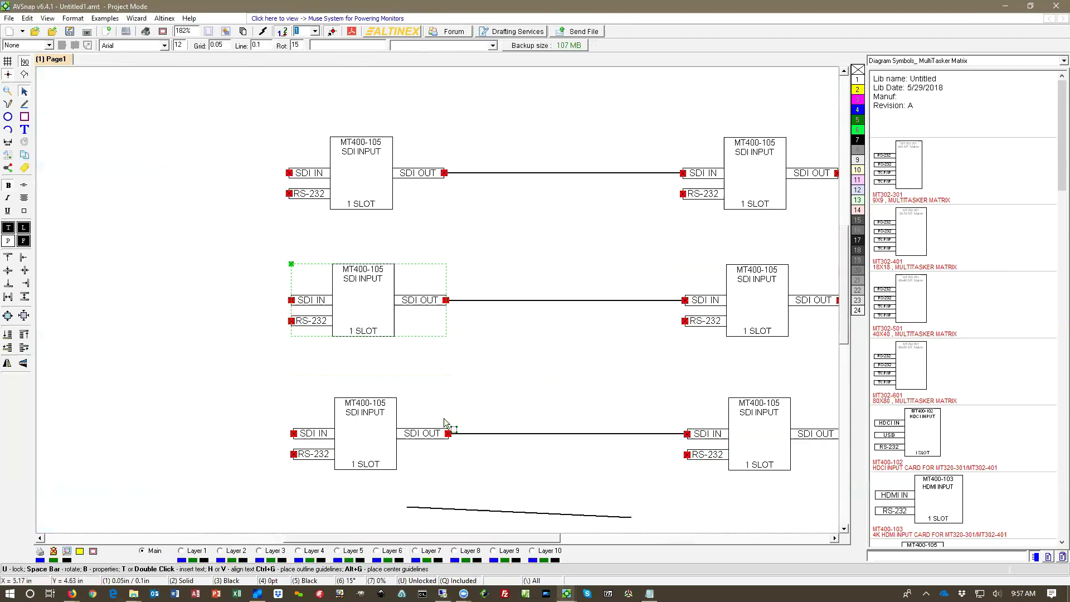
scroll(448, 433, up, 3)
Change the bottom card's SDI OUT FROM designator to SDI1-RACK3.
double_click(453, 446)
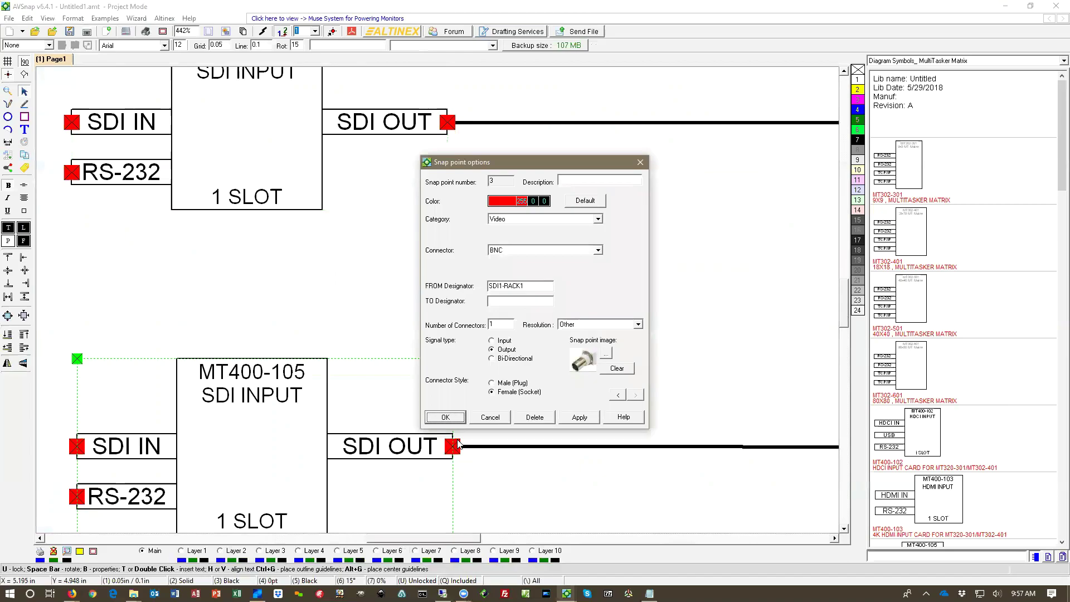
click(527, 286)
key(BackSpace)
text(3)
click(448, 416)
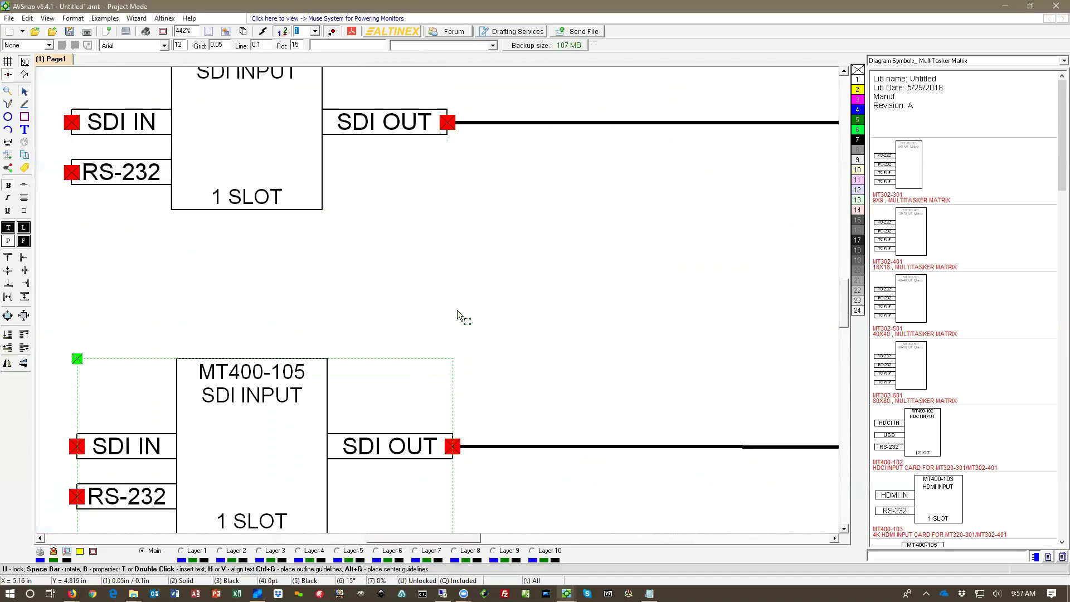
scroll(460, 316, down, 5)
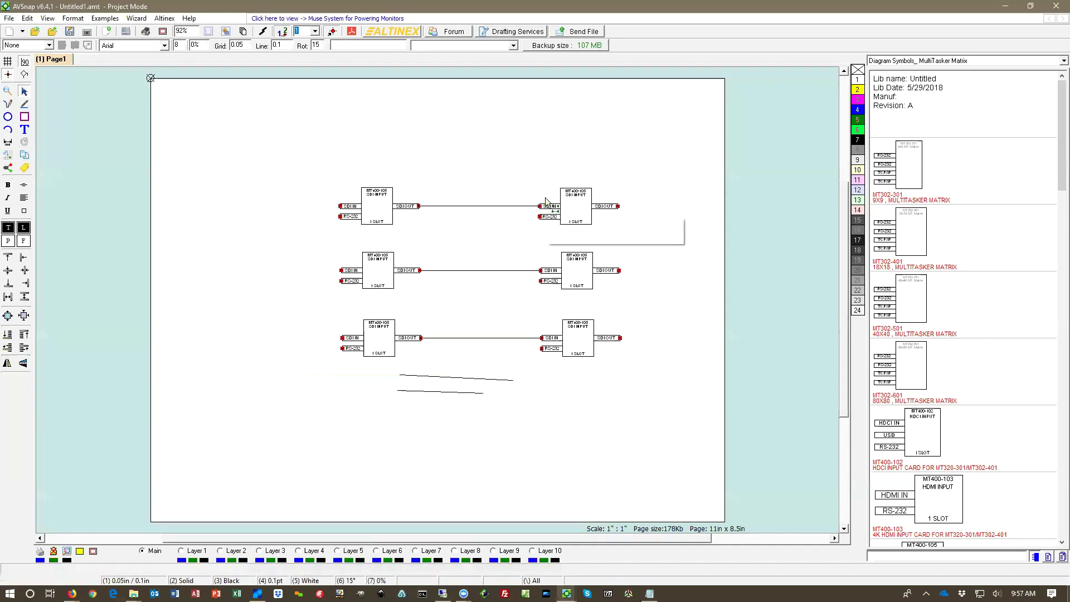
scroll(537, 227, up, 5)
Check the upper SDI IN connection's TO designator in its Snap point options.
right_click(536, 226)
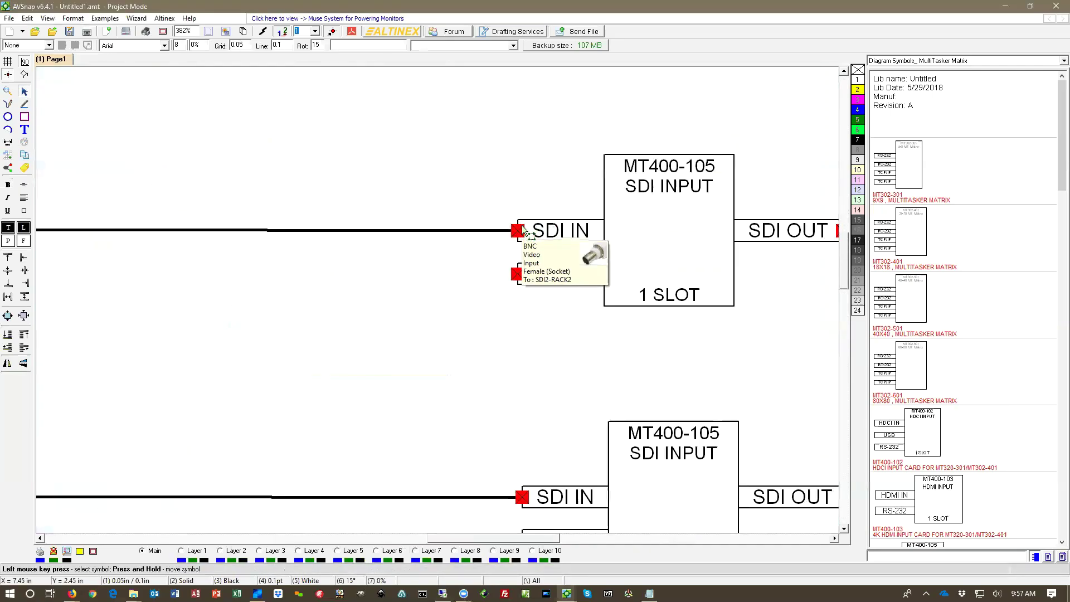
click(524, 230)
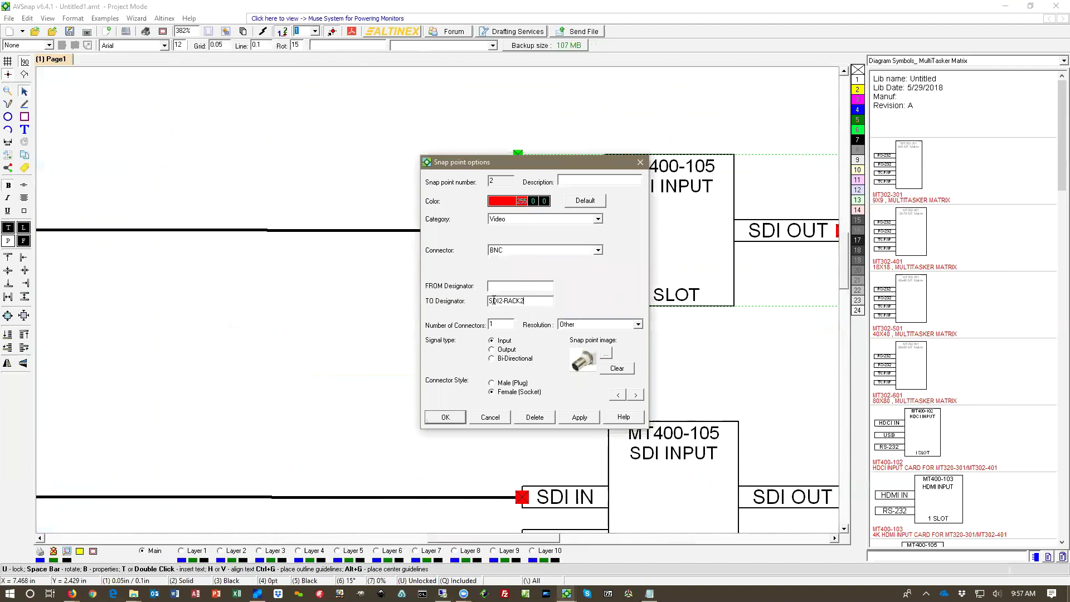
drag(525, 300, 465, 303)
click(445, 417)
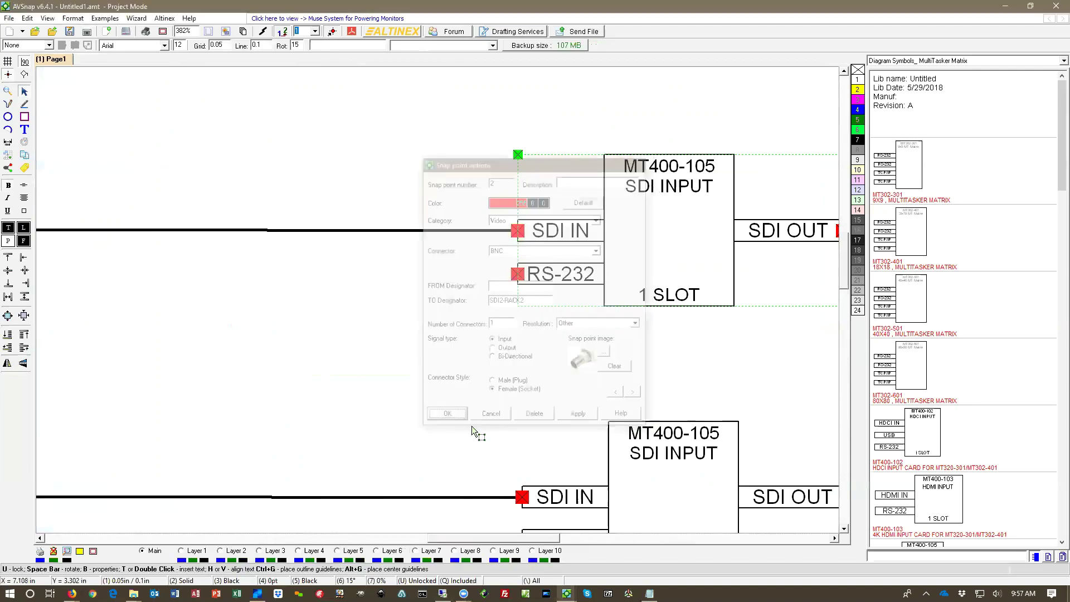
Replace the last digit of the lower SDI IN connection's TO designator with 4.
double_click(527, 495)
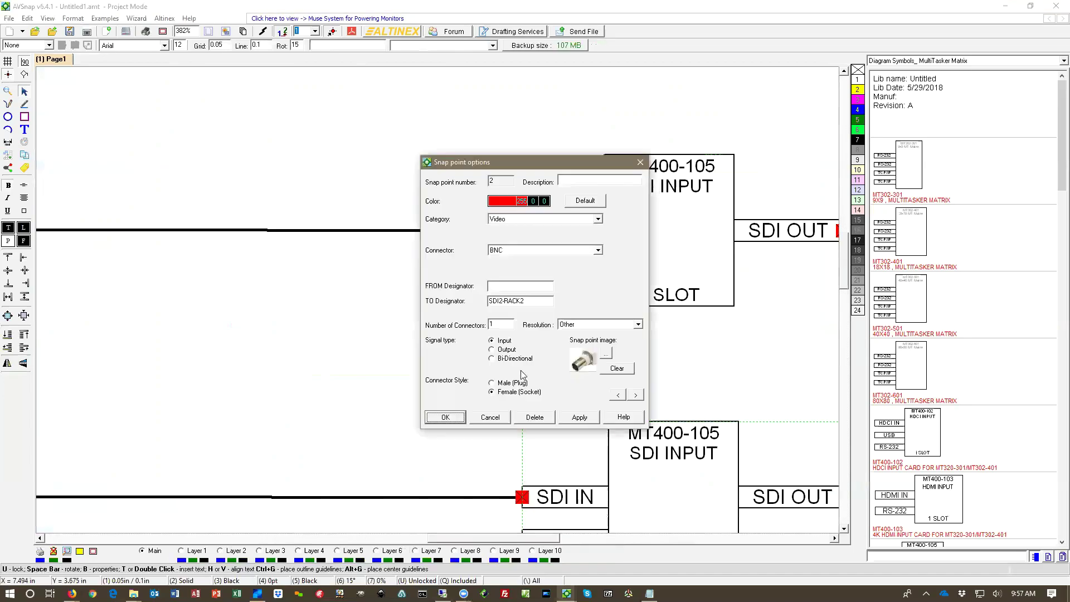
click(531, 301)
key(BackSpace)
click(446, 418)
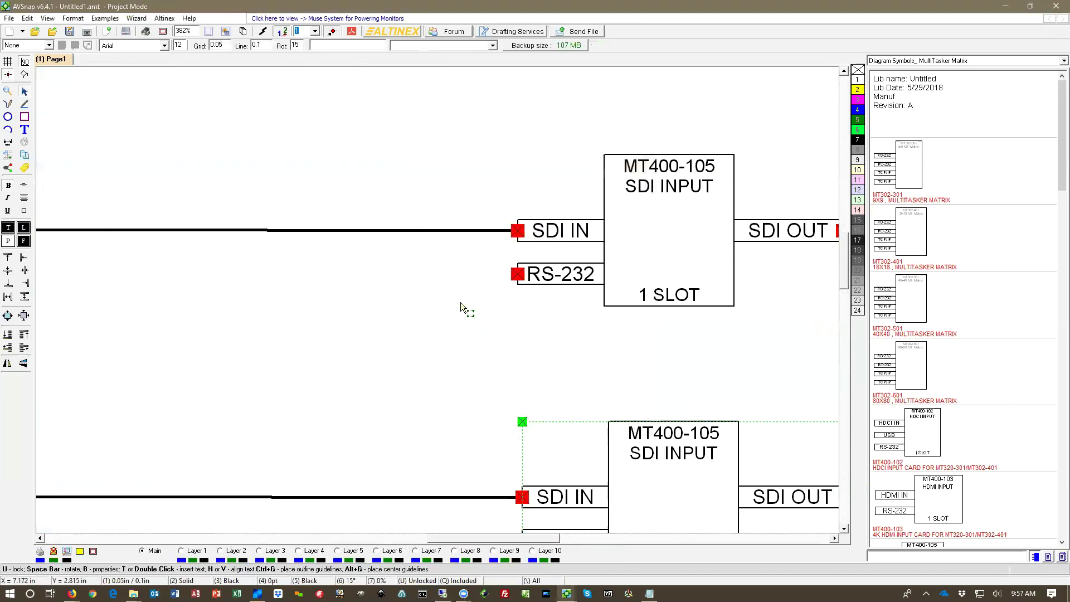
scroll(461, 302, down, 3)
scroll(466, 411, up, 3)
double_click(496, 401)
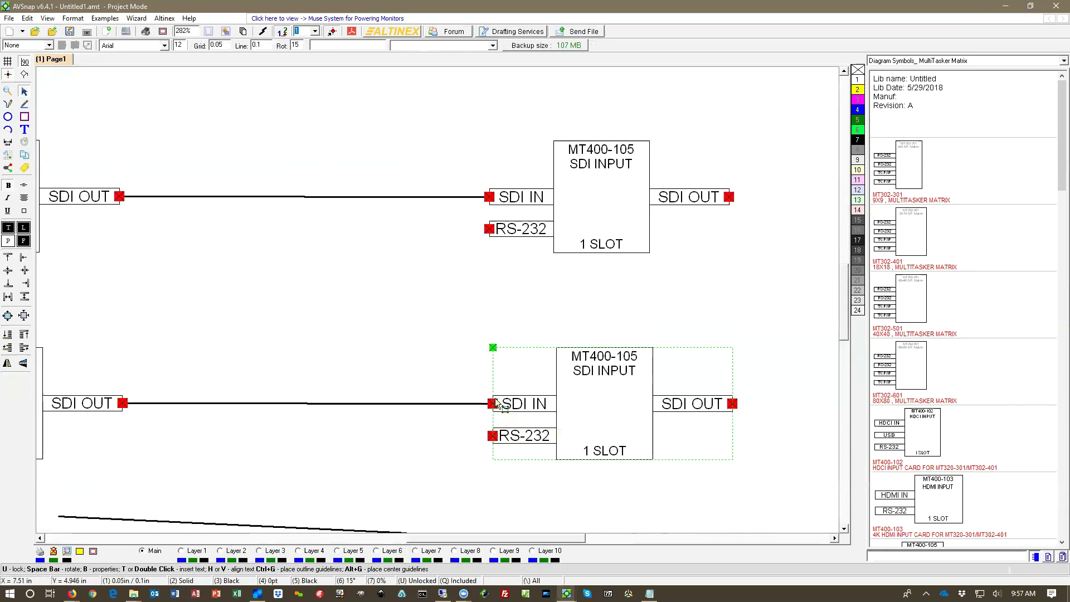
click(533, 301)
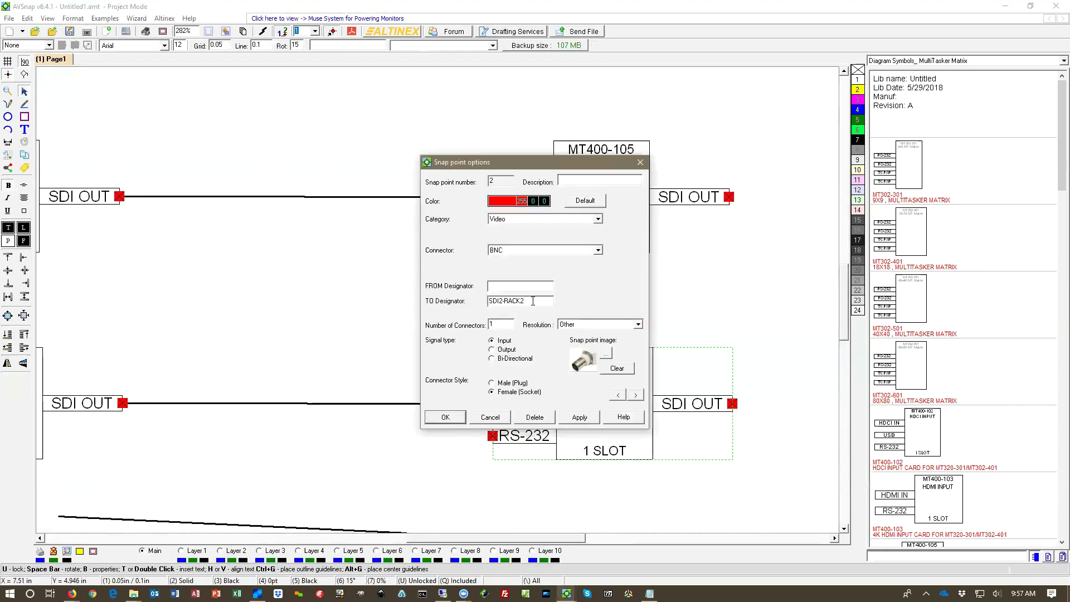
text(4)
click(457, 418)
scroll(390, 429, down, 5)
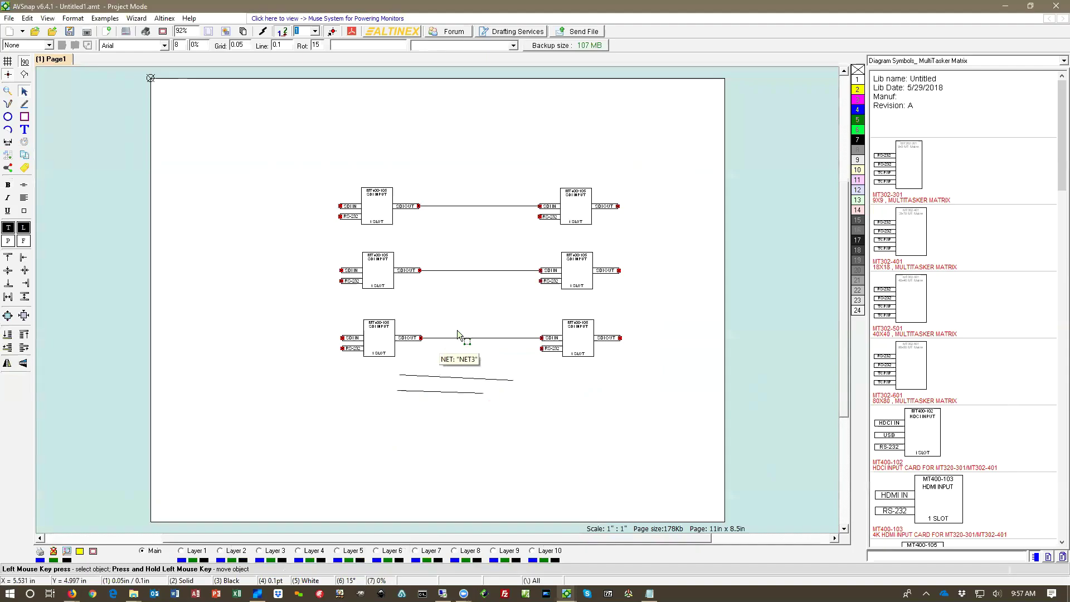
Draw a cable label outline left of the diagram and set it to Brady PTL-21-427.
click(26, 168)
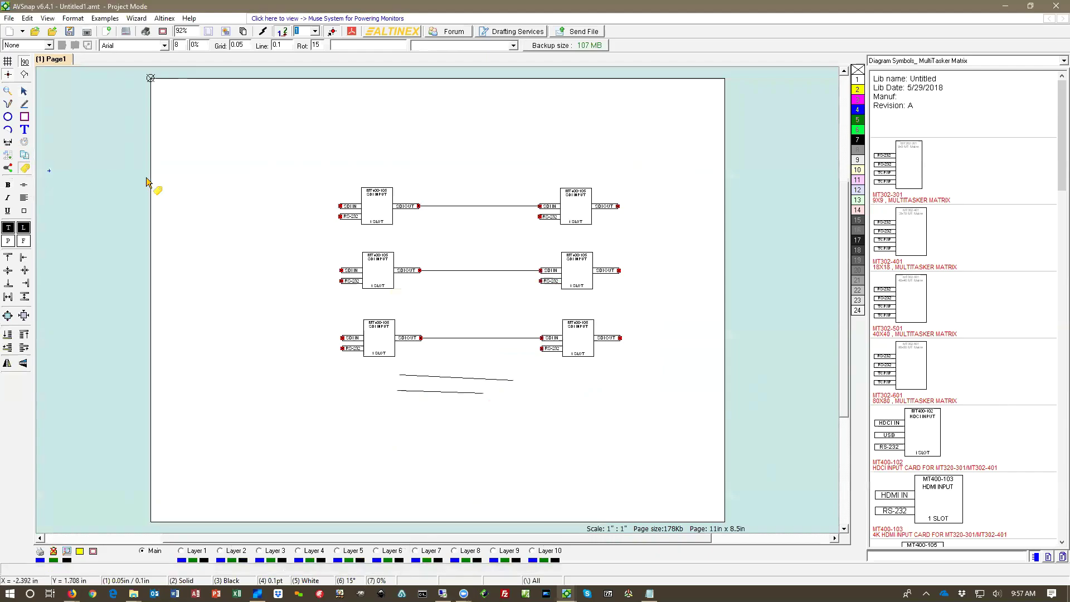
drag(186, 185, 220, 283)
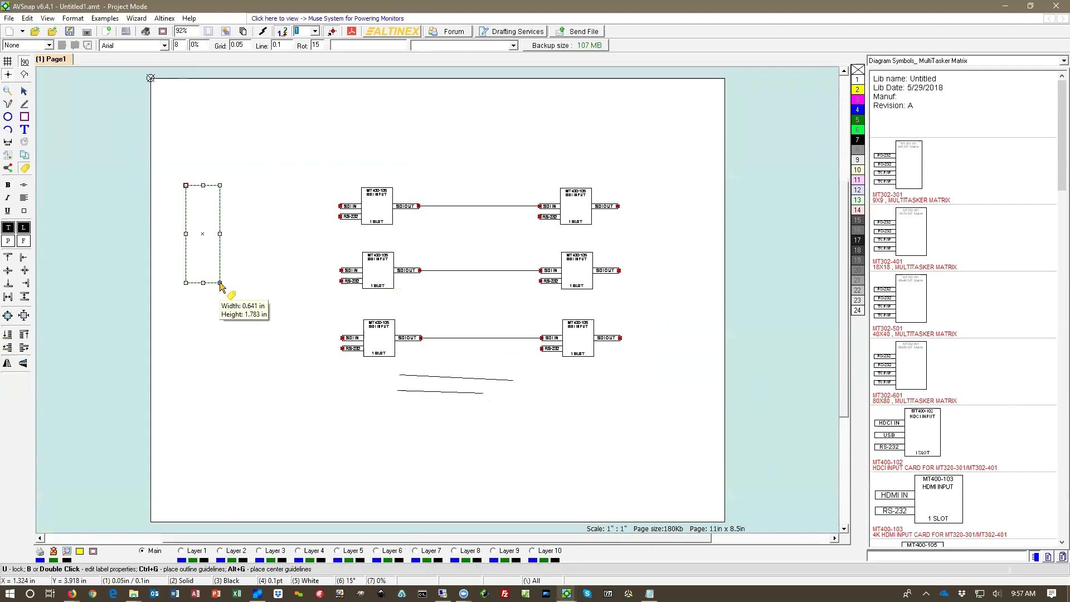
drag(221, 285, 222, 285)
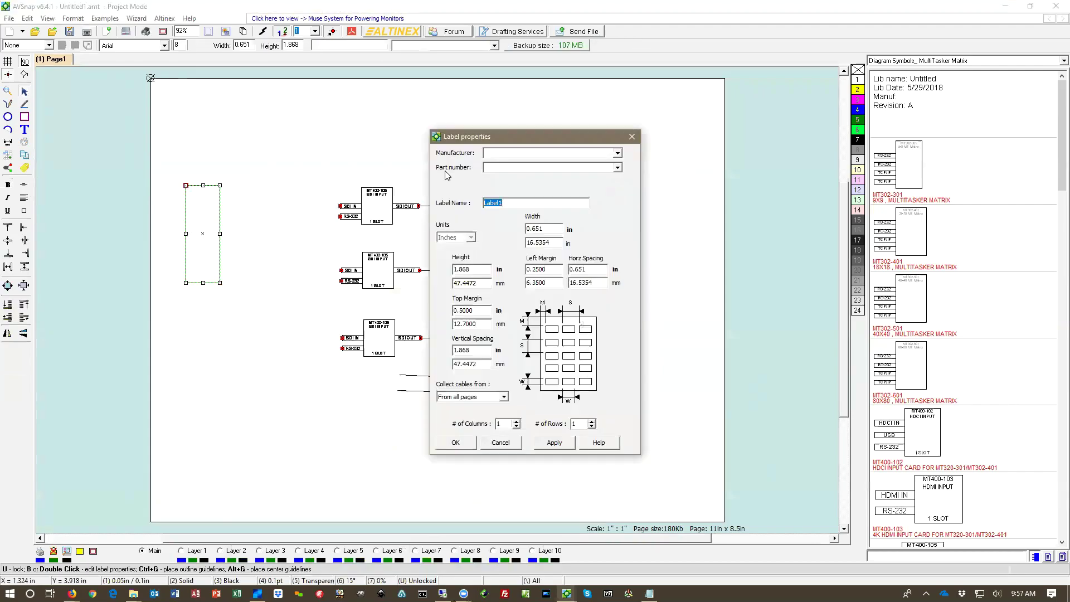
drag(479, 137, 378, 136)
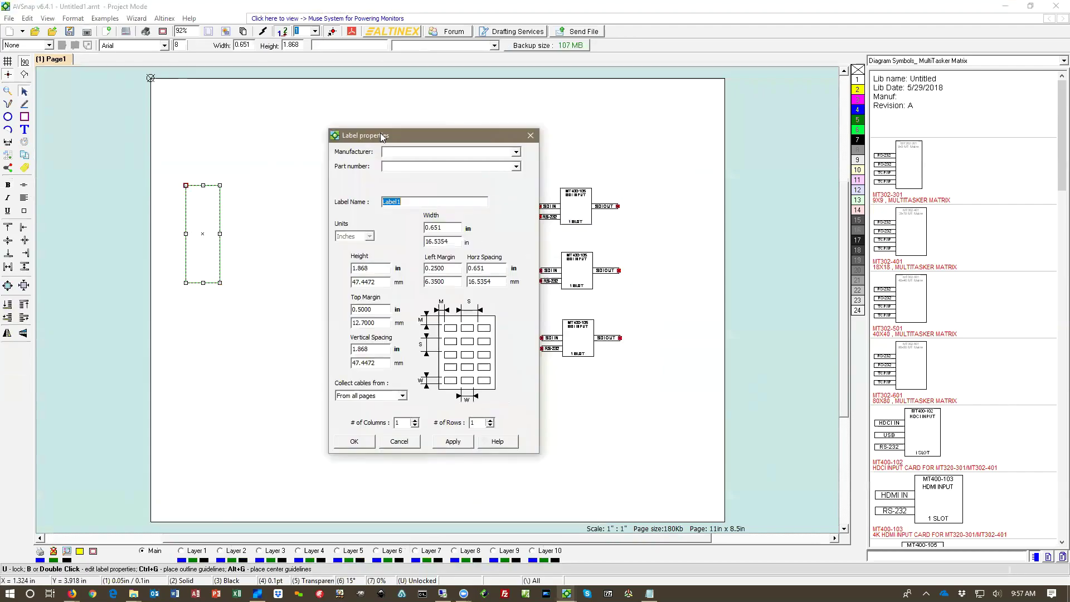
click(516, 153)
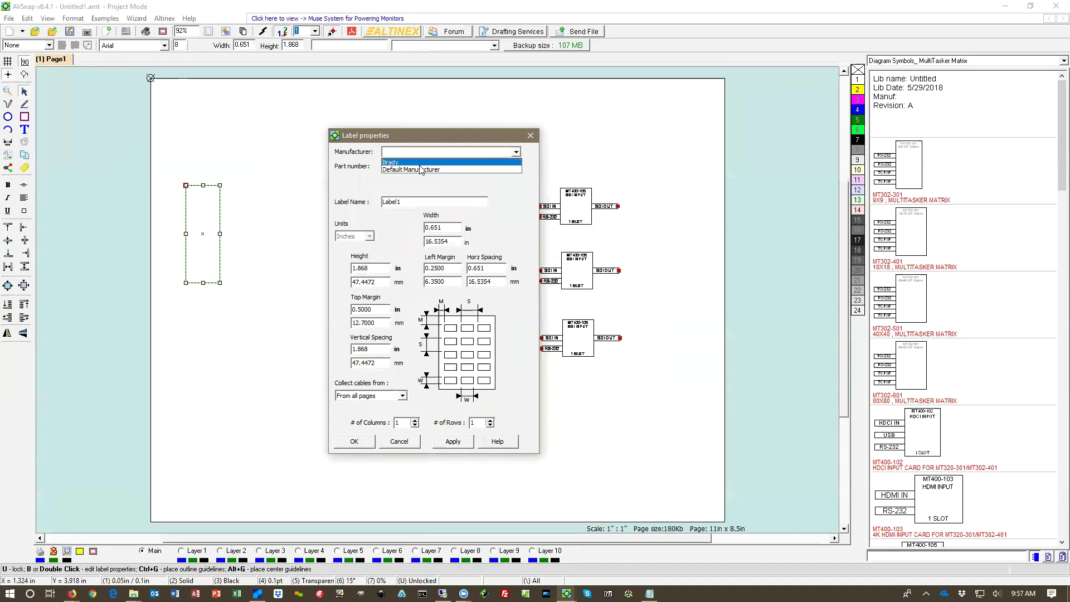
click(422, 160)
click(516, 166)
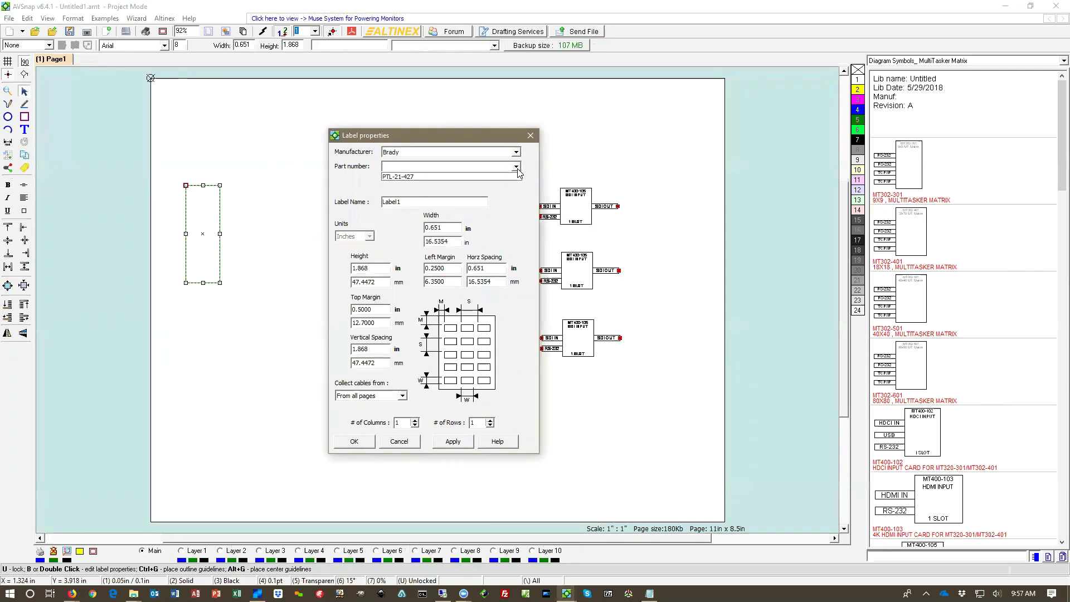
click(407, 178)
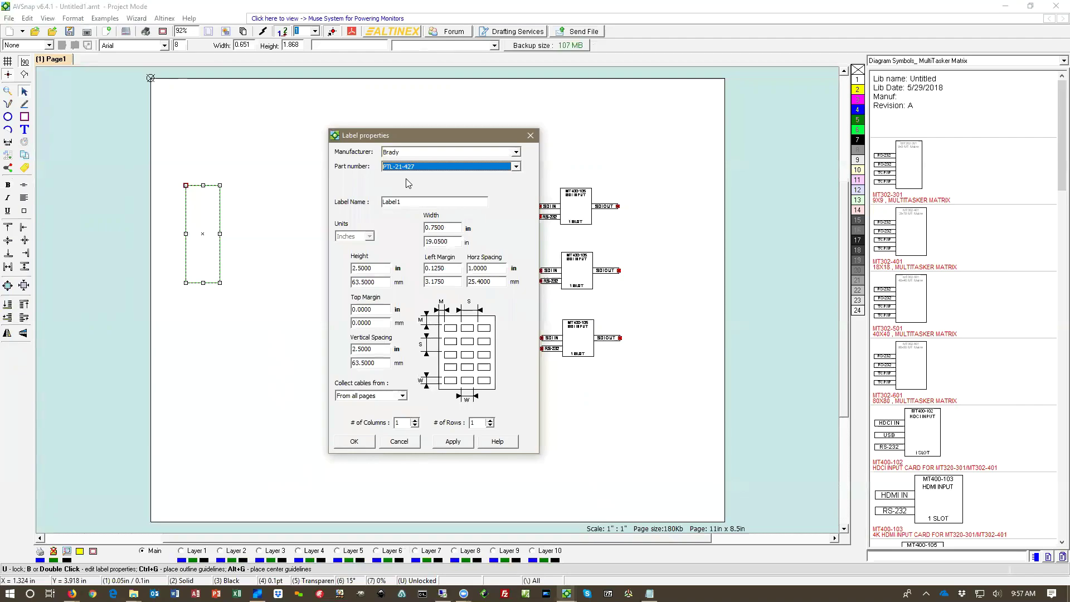
Collect cables from the label page, apply the 0.75 × 2.5 in size, and nudge the outline into place.
click(401, 396)
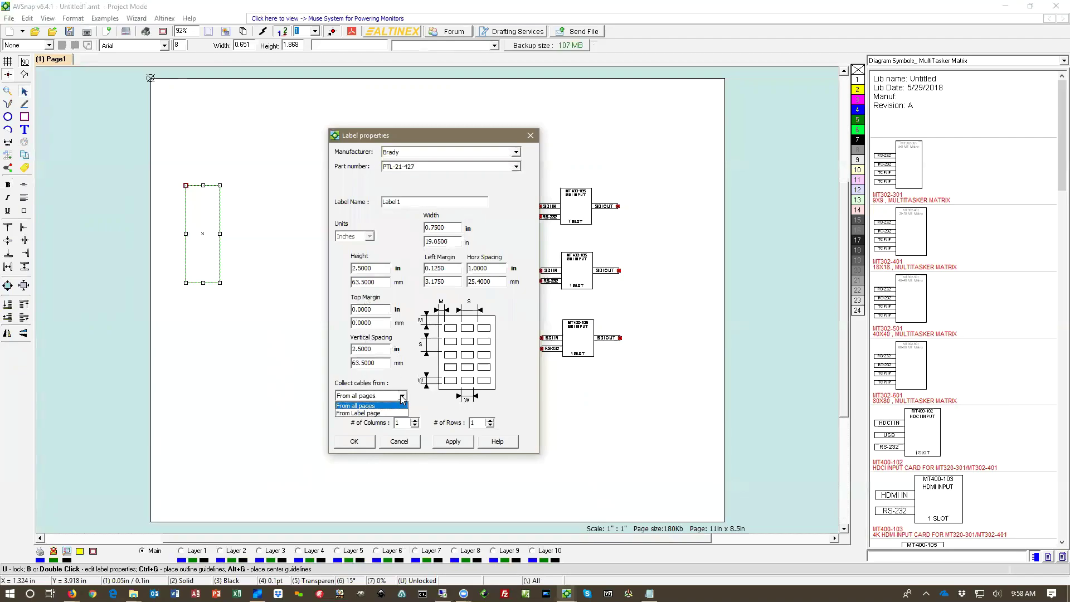
click(379, 415)
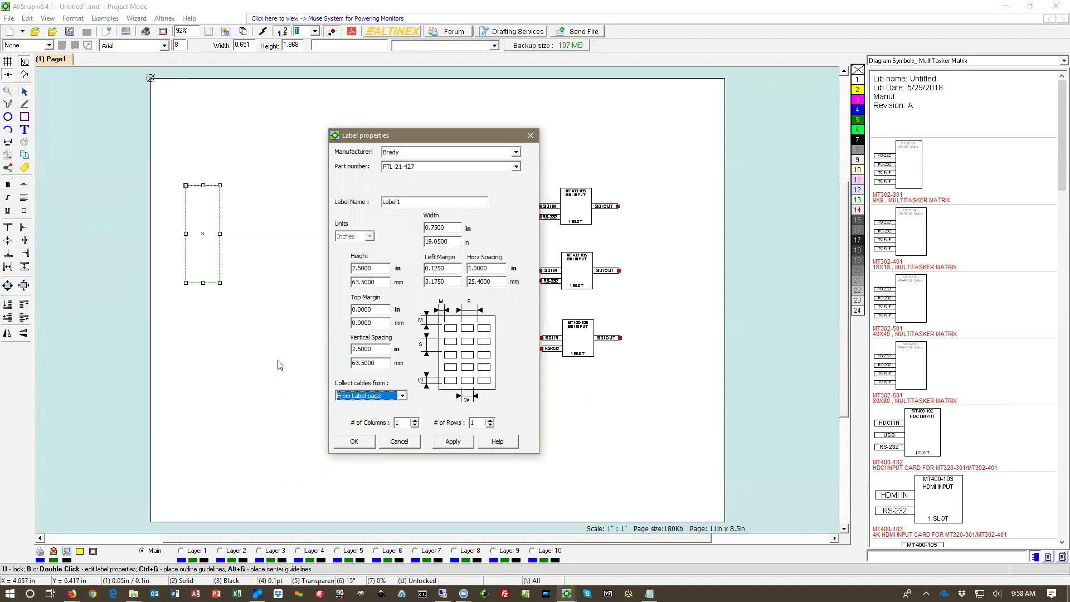
click(353, 443)
scroll(154, 190, up, 3)
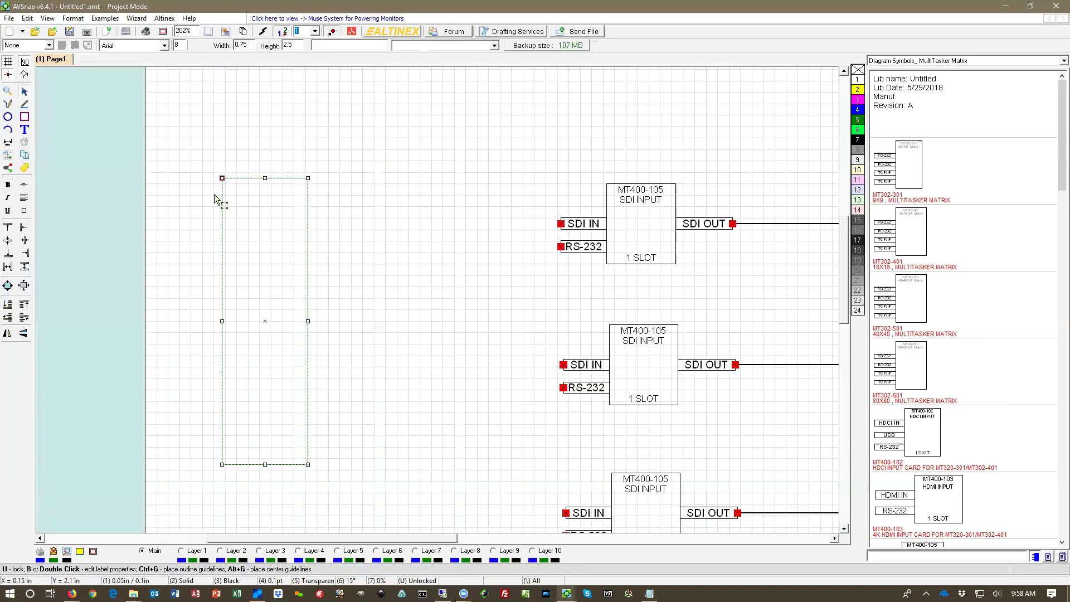
drag(236, 178, 240, 172)
click(246, 177)
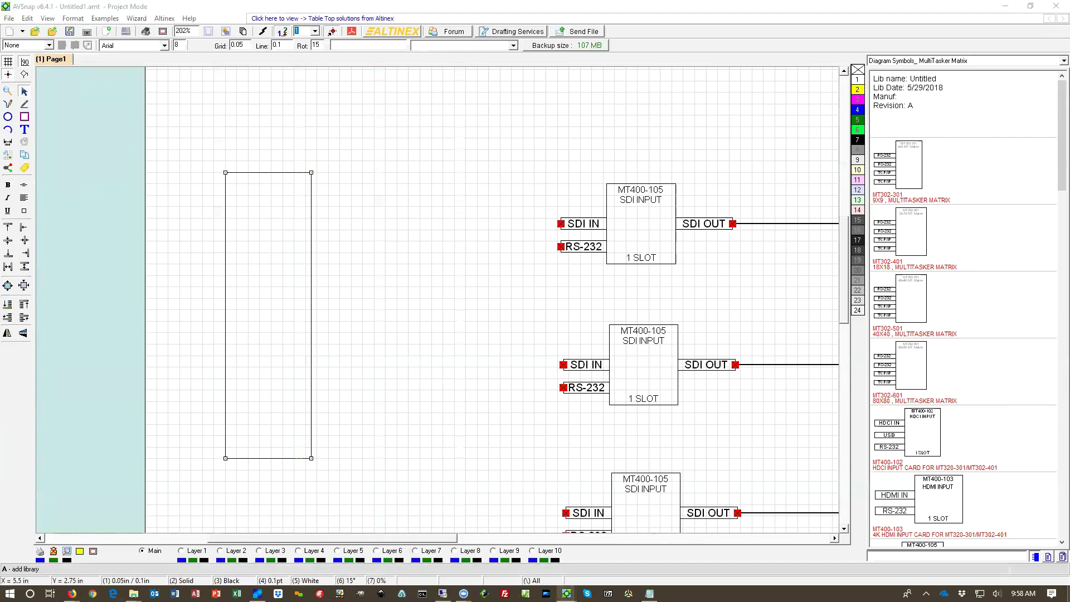
key(alt+Tab)
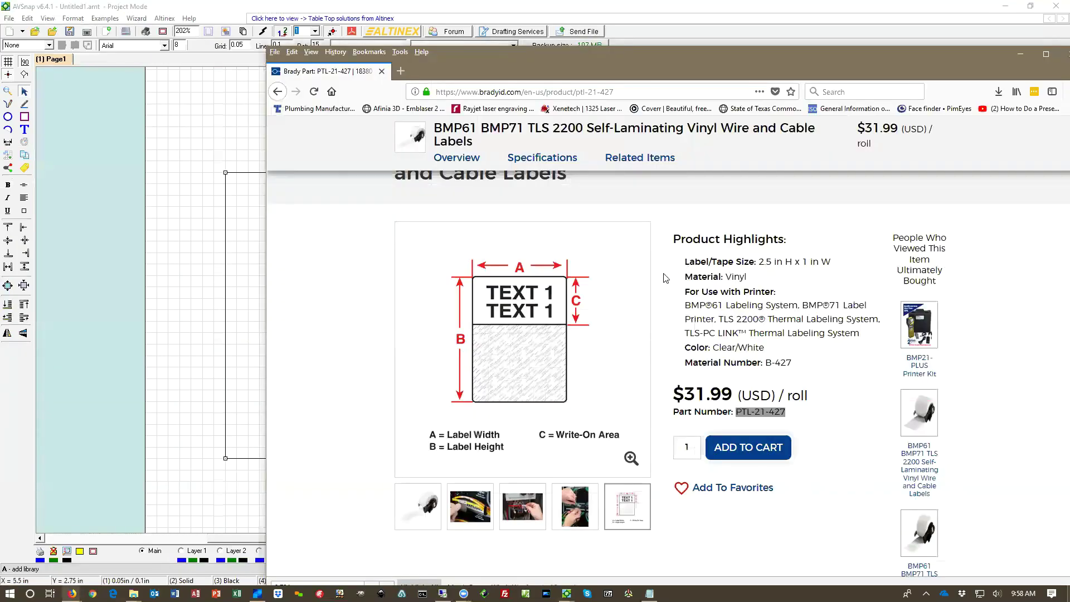
Scroll the Brady product page to its Specifications, noting the 0.75 × 1 in printable area.
scroll(664, 277, down, 5)
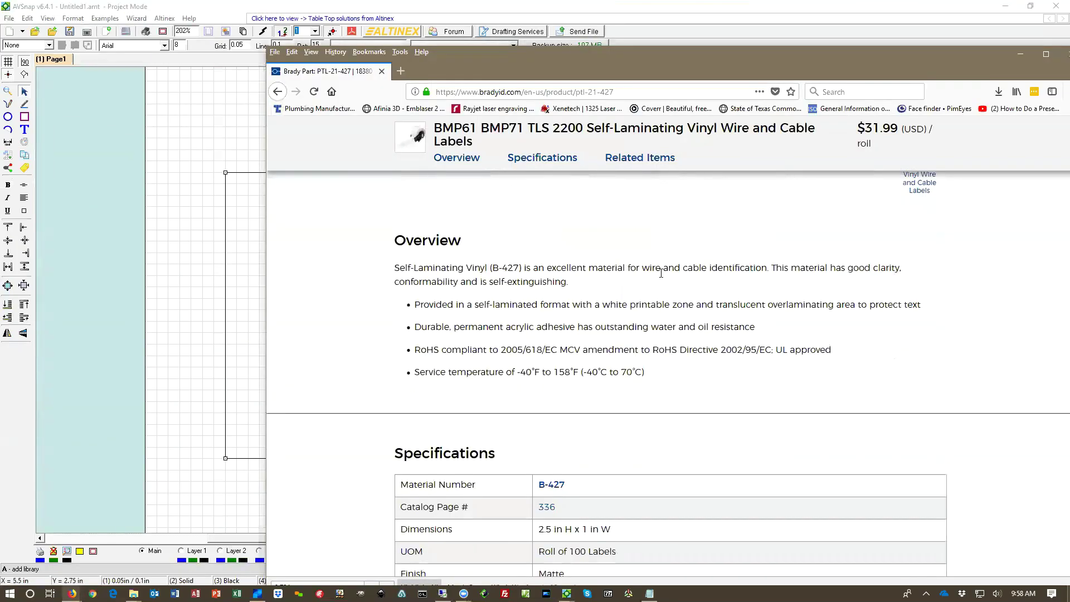
scroll(661, 272, down, 4)
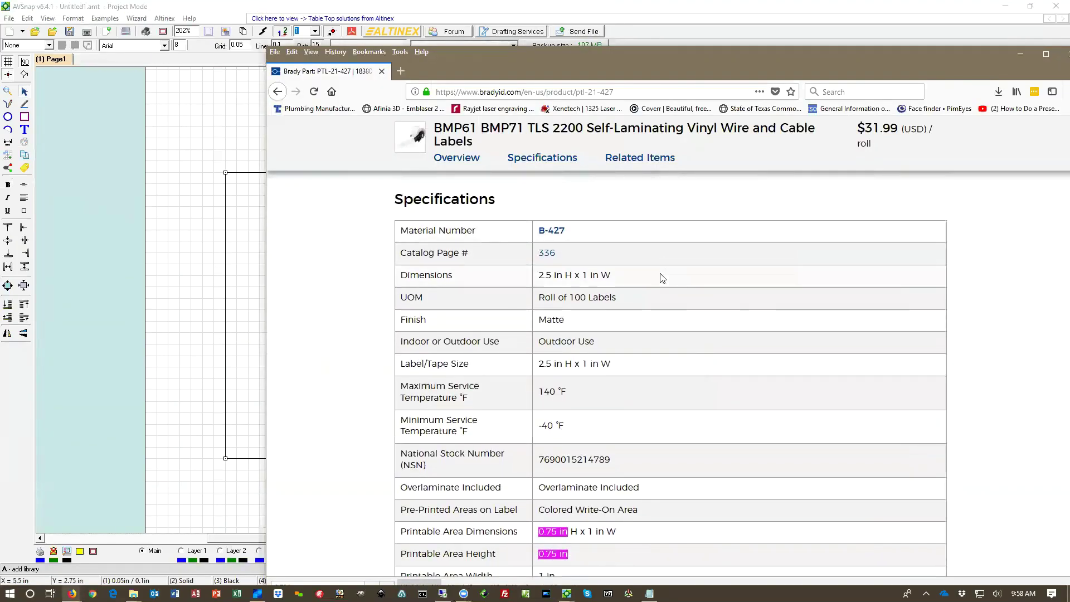
scroll(662, 277, down, 2)
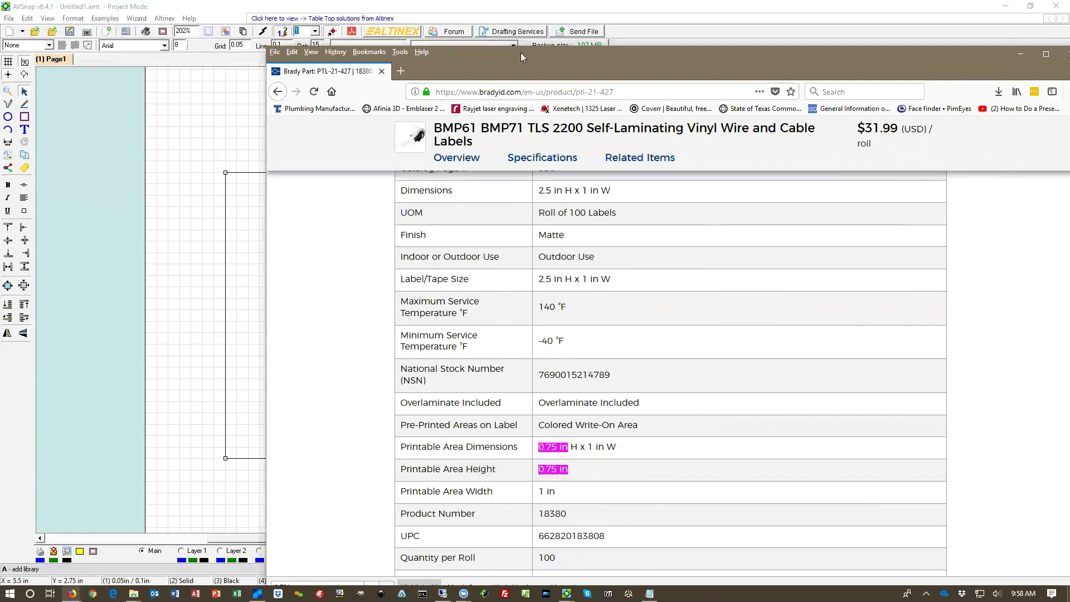
key(alt+Tab)
scroll(439, 304, down, 5)
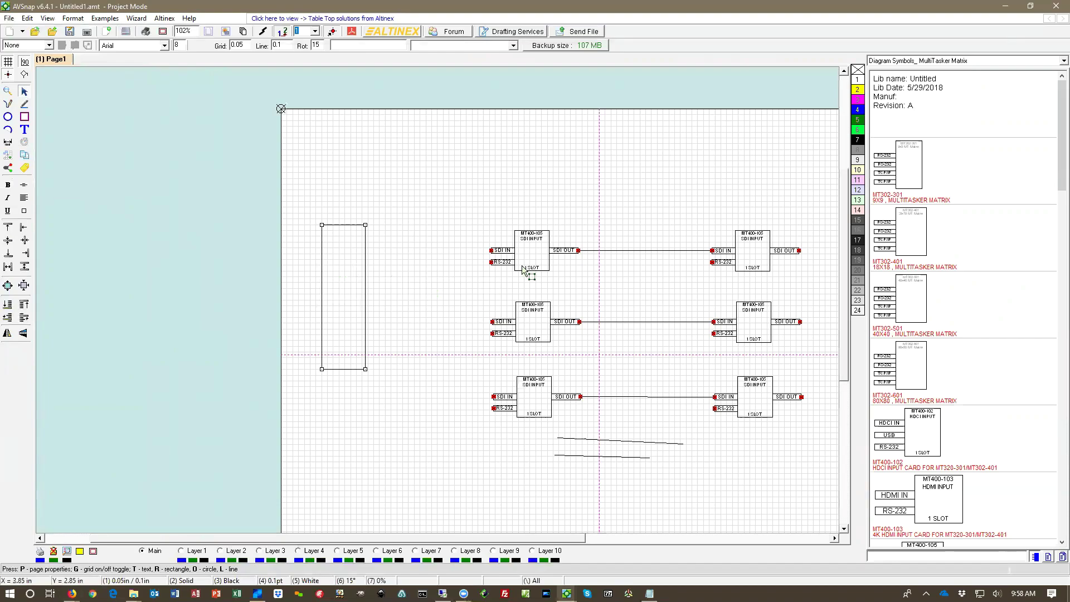
Place the horizontal guide across the label rectangle about a third down from its top.
drag(632, 353, 196, 230)
scroll(235, 240, up, 5)
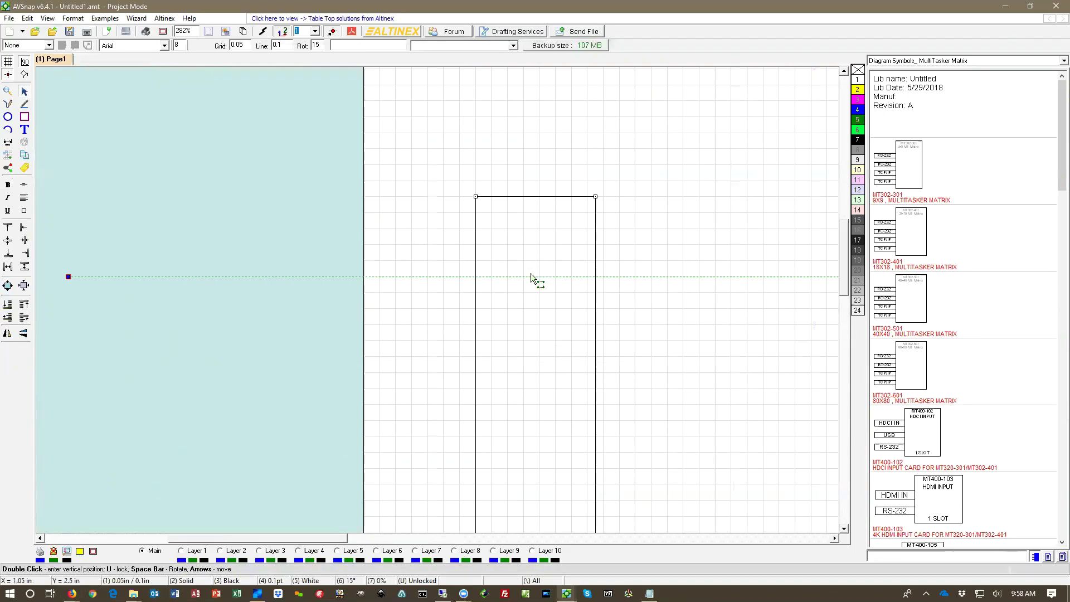
double_click(528, 316)
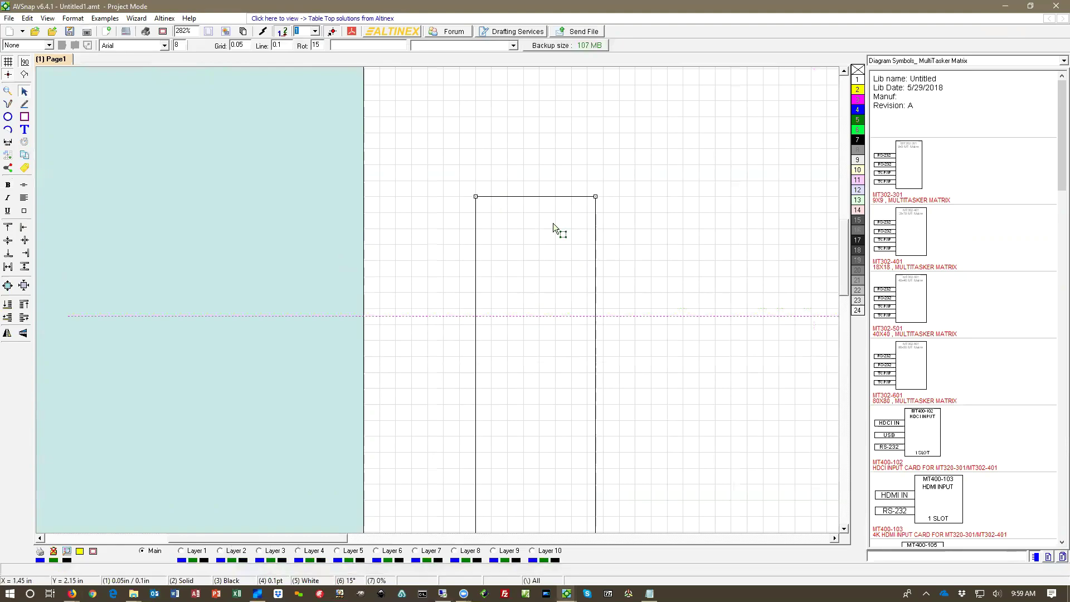
Add a 'FROM:' caption near the label's top and stretch its frame to the label's width.
click(495, 218)
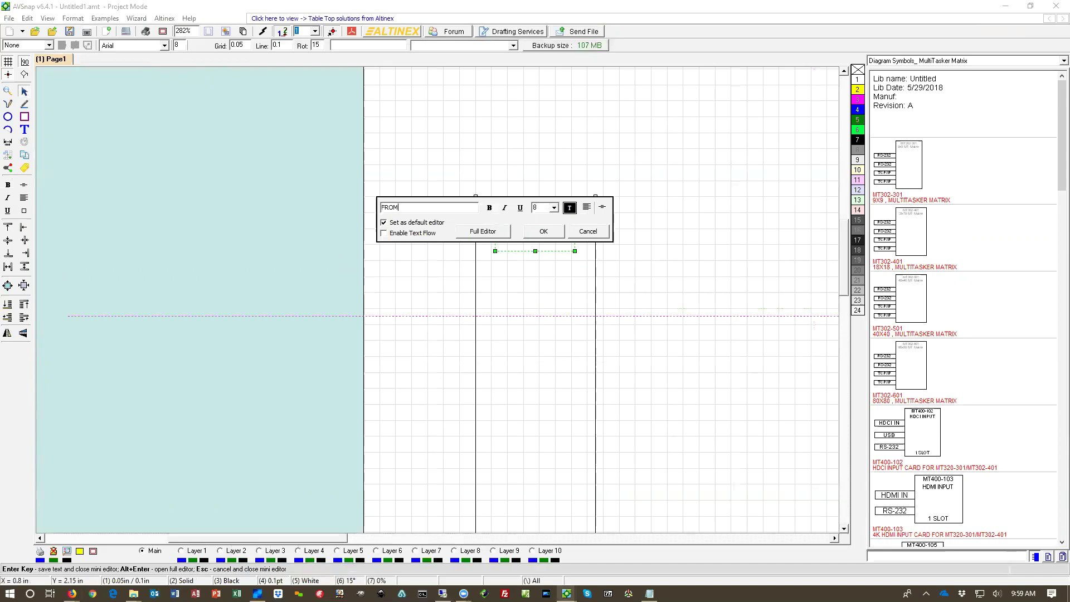
click(542, 230)
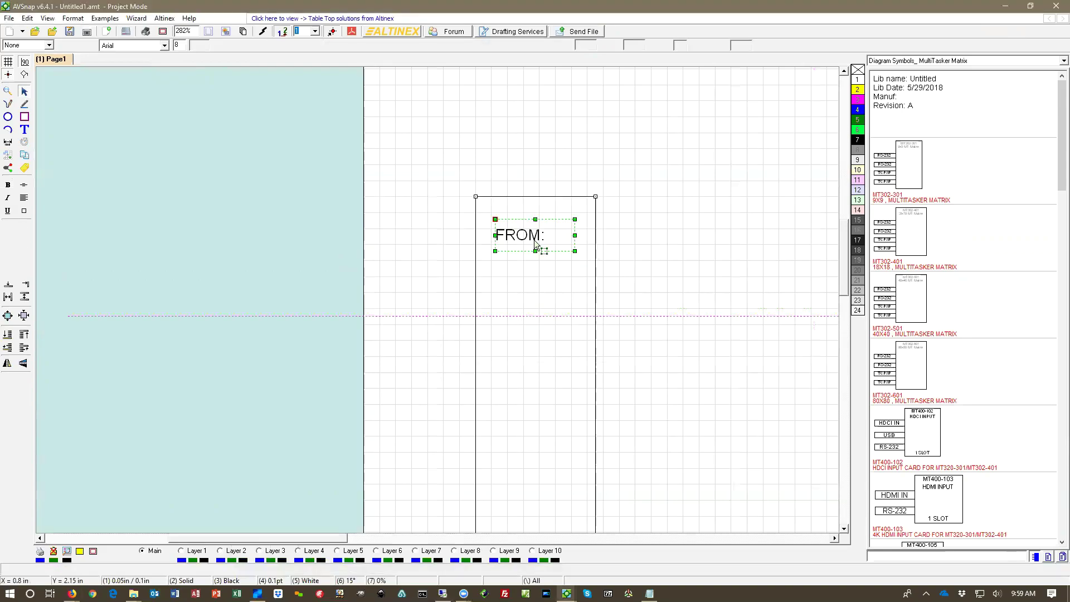
drag(491, 244, 491, 229)
drag(572, 220, 596, 223)
drag(491, 220, 521, 286)
Change the copied caption further down the label to read 'TO:'.
double_click(519, 286)
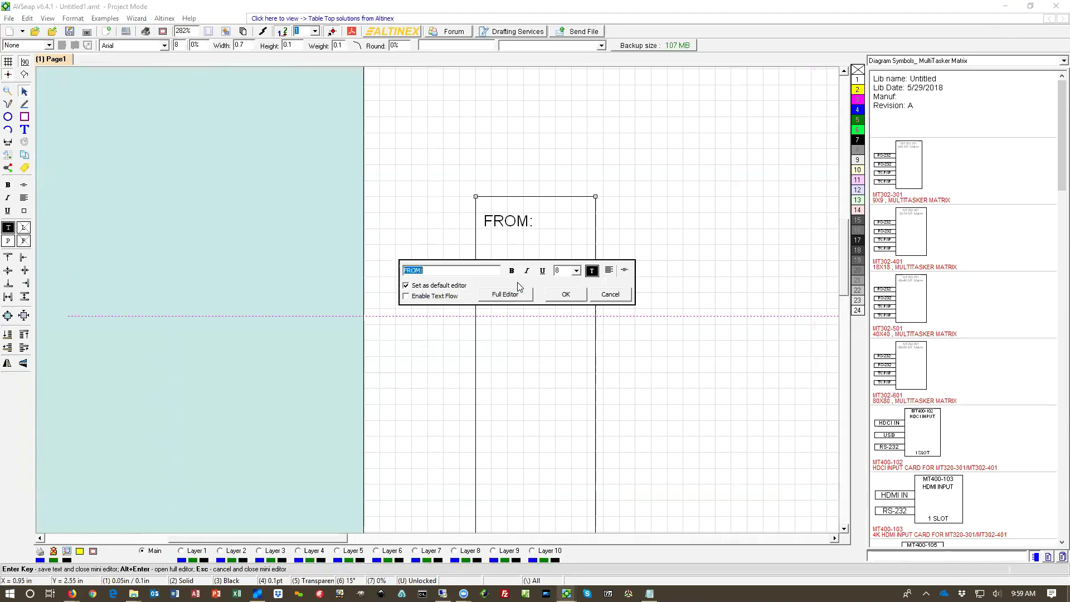
text(TO:)
click(577, 295)
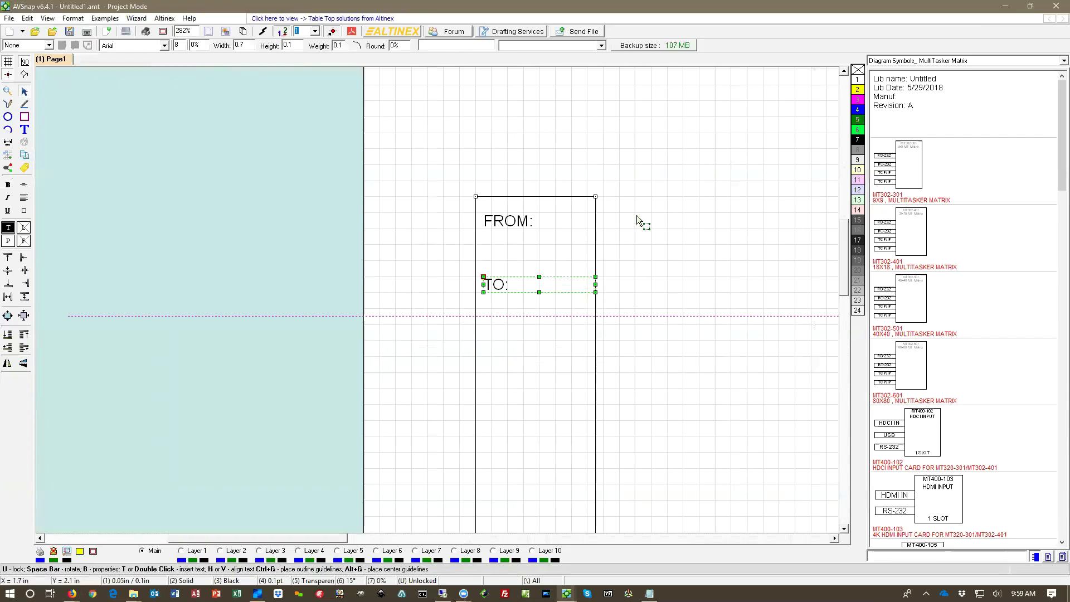
click(617, 255)
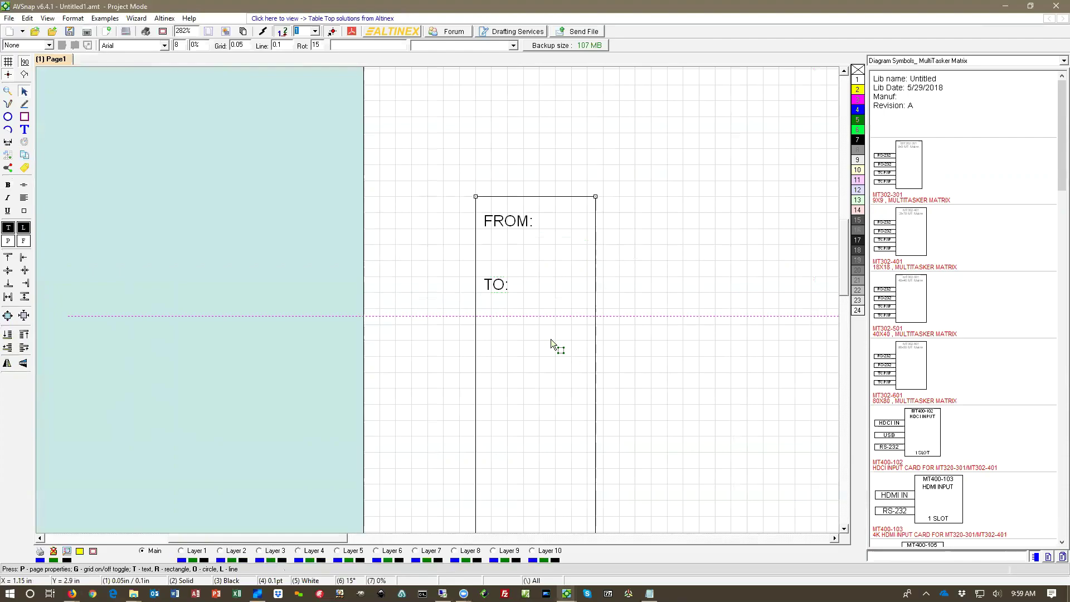
Copy FROM: just below itself and turn the copy into the #FROM# placeholder.
drag(531, 224, 522, 251)
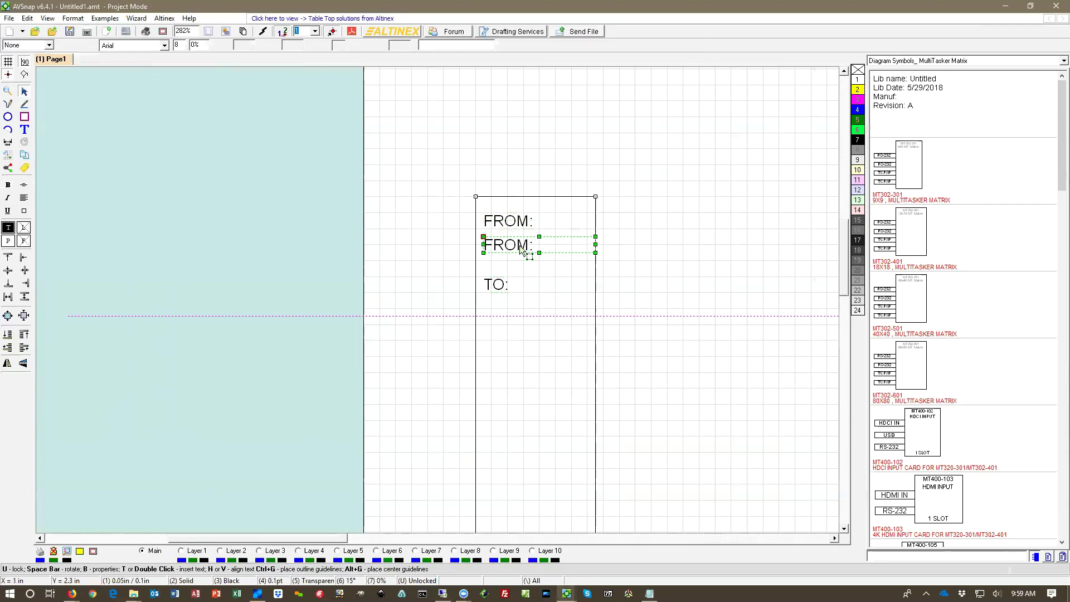
double_click(521, 249)
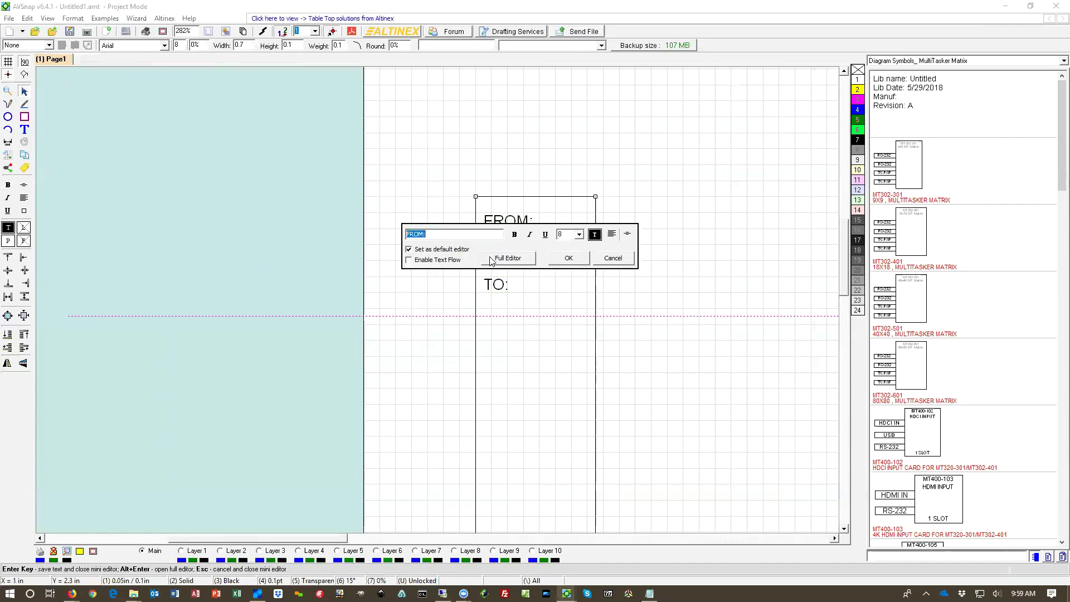
click(497, 260)
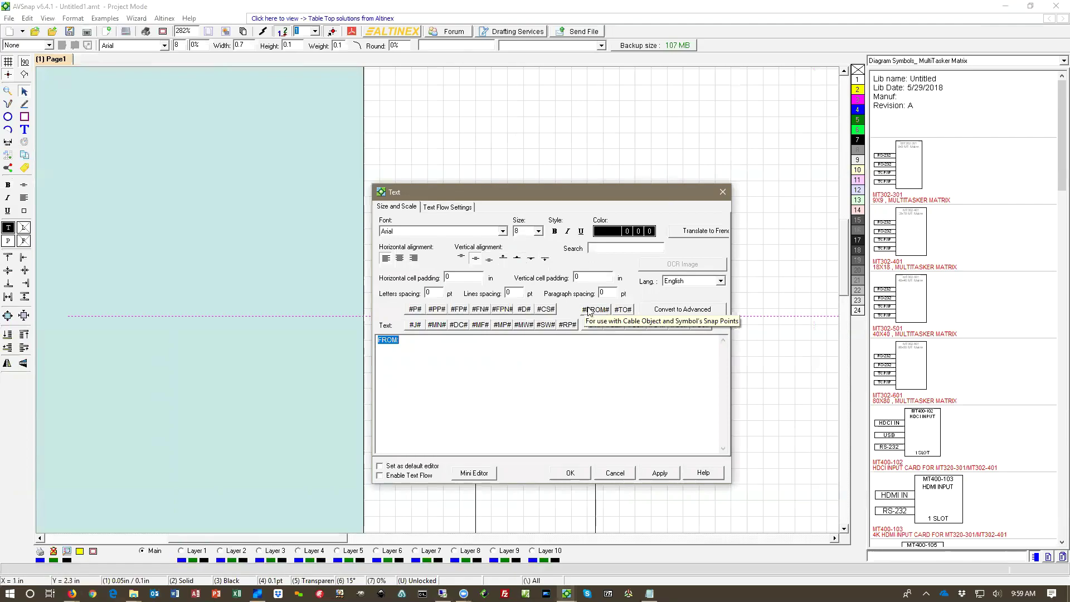
click(589, 310)
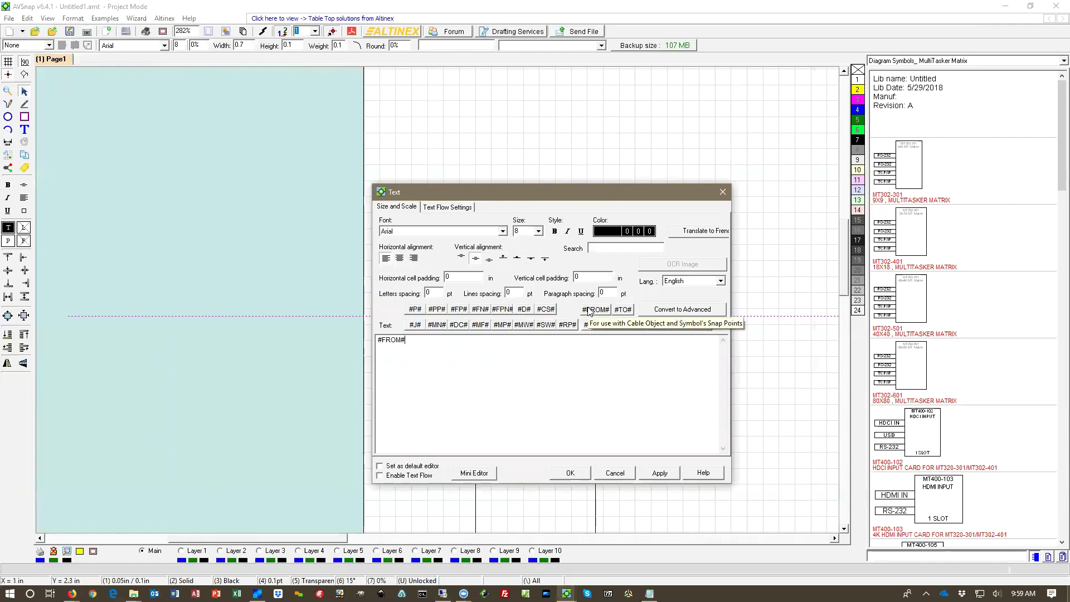
click(570, 473)
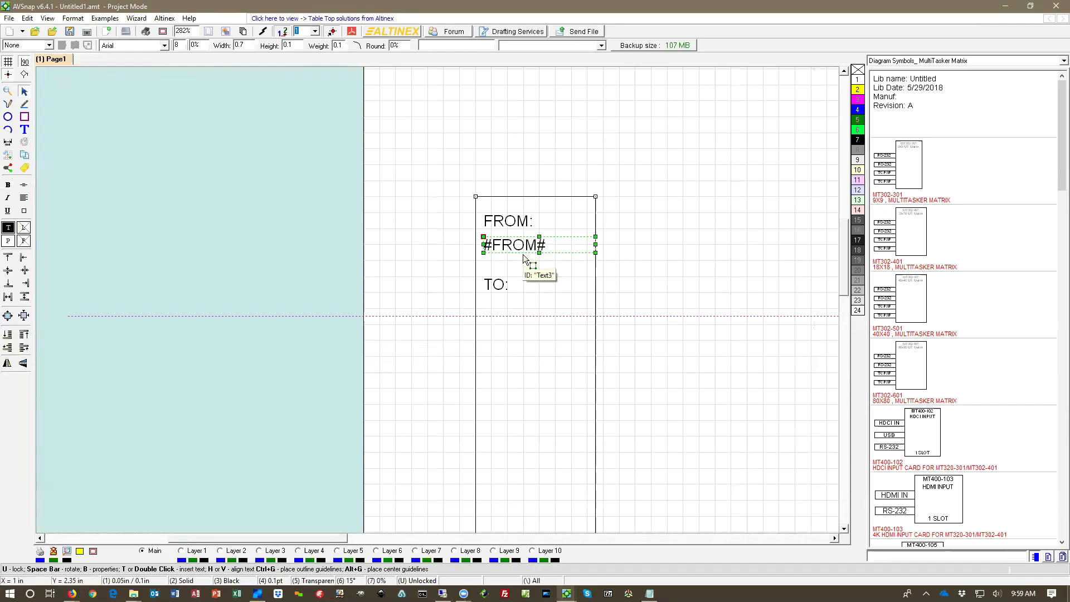
Copy #FROM# below TO: and change that copy to the #TO# placeholder.
drag(524, 258, 519, 310)
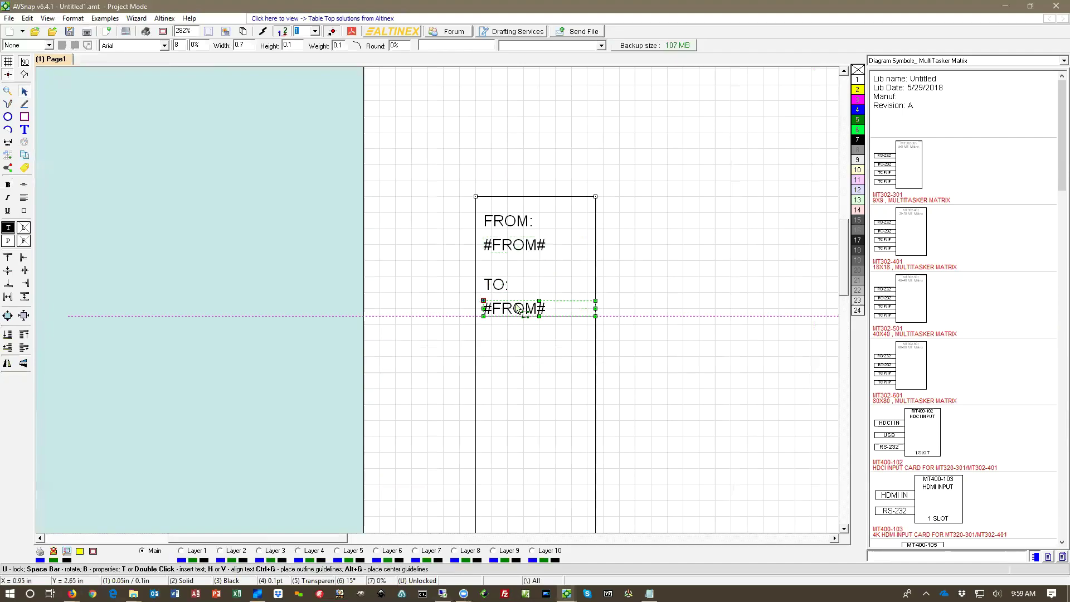
drag(501, 284, 501, 277)
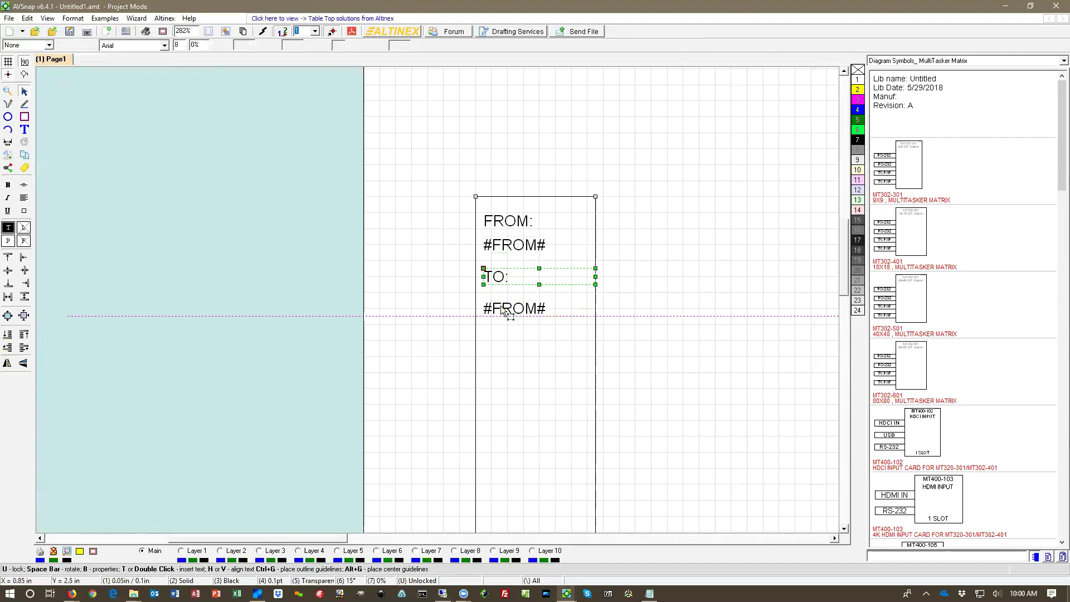
click(502, 308)
double_click(500, 306)
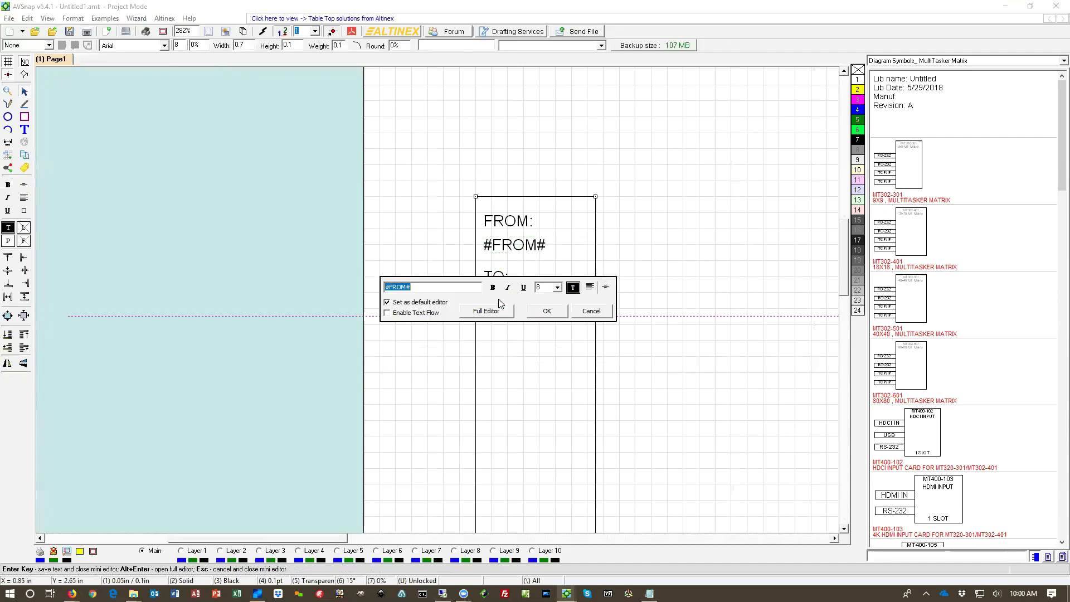
click(486, 311)
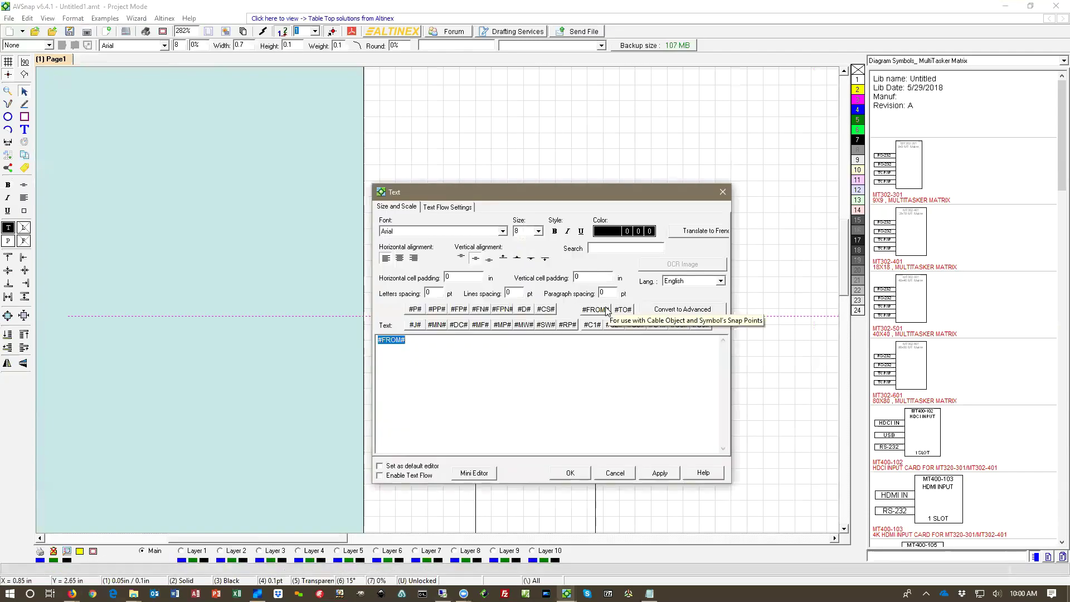
click(626, 310)
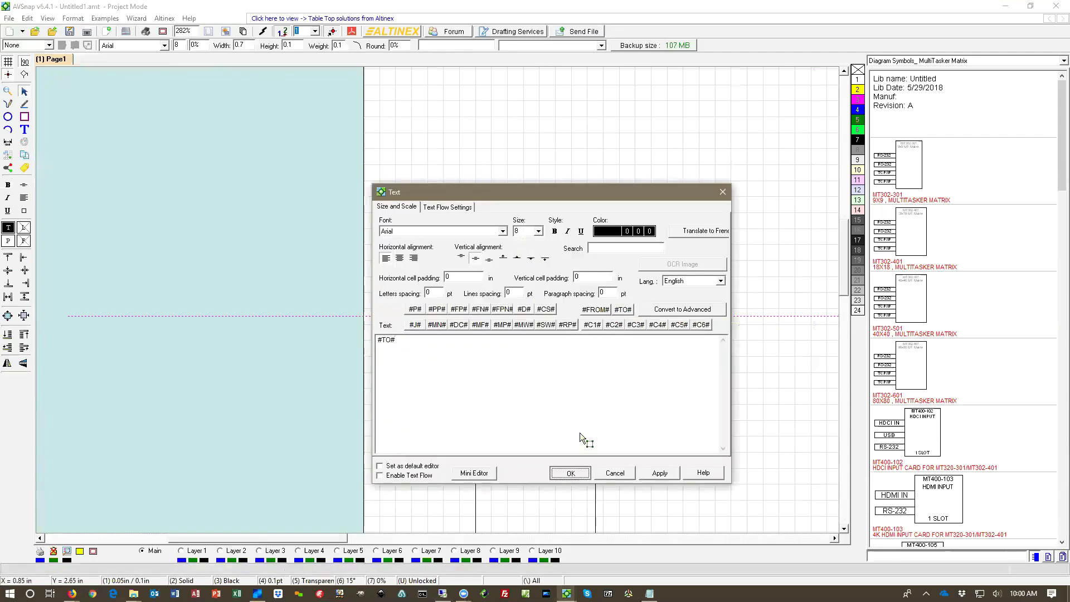
click(570, 473)
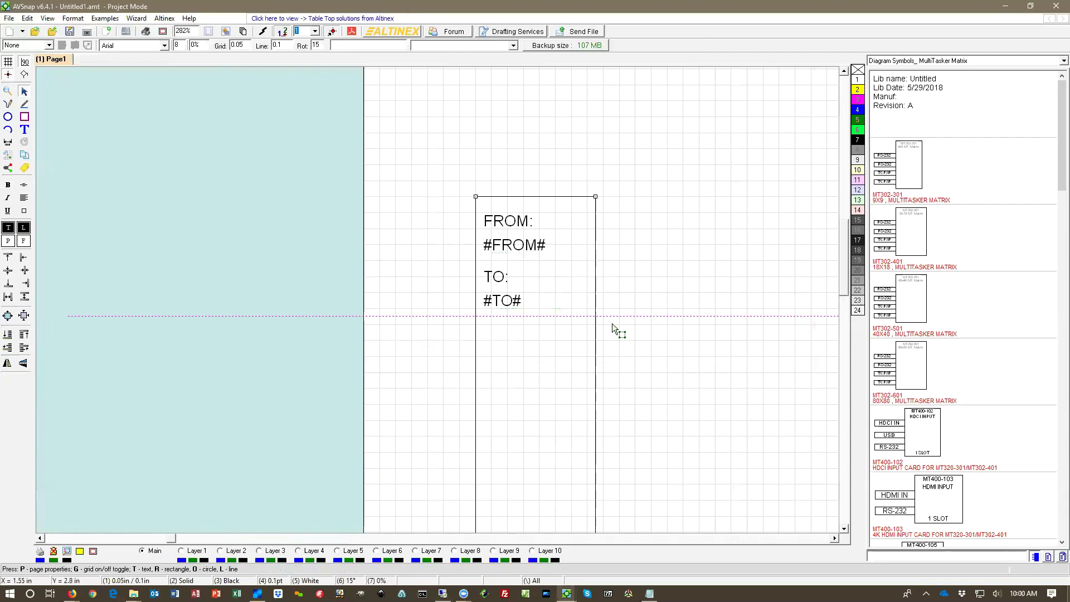
scroll(612, 323, down, 3)
Move the four-item label template into the left margin and bring up Print Project with Ctrl+P.
scroll(612, 323, up, 1)
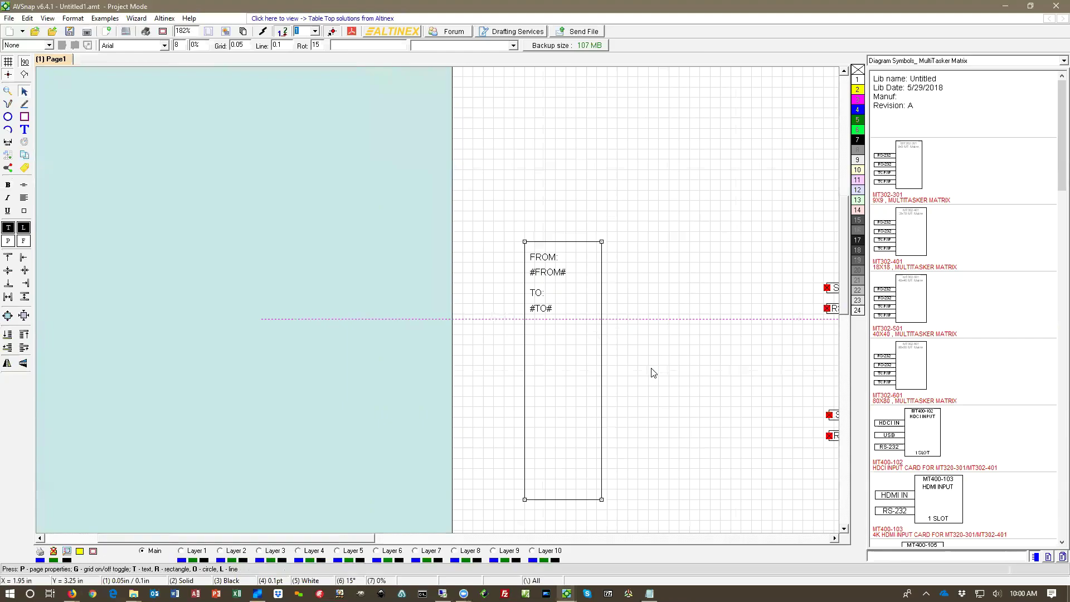
scroll(653, 372, down, 1)
drag(170, 159, 251, 339)
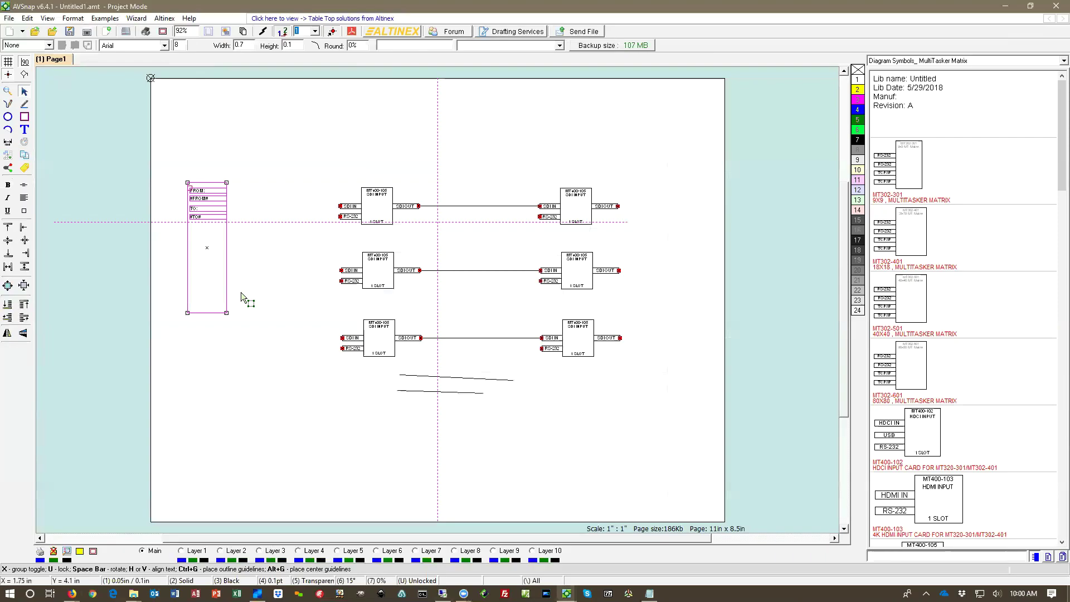
drag(232, 267, 116, 306)
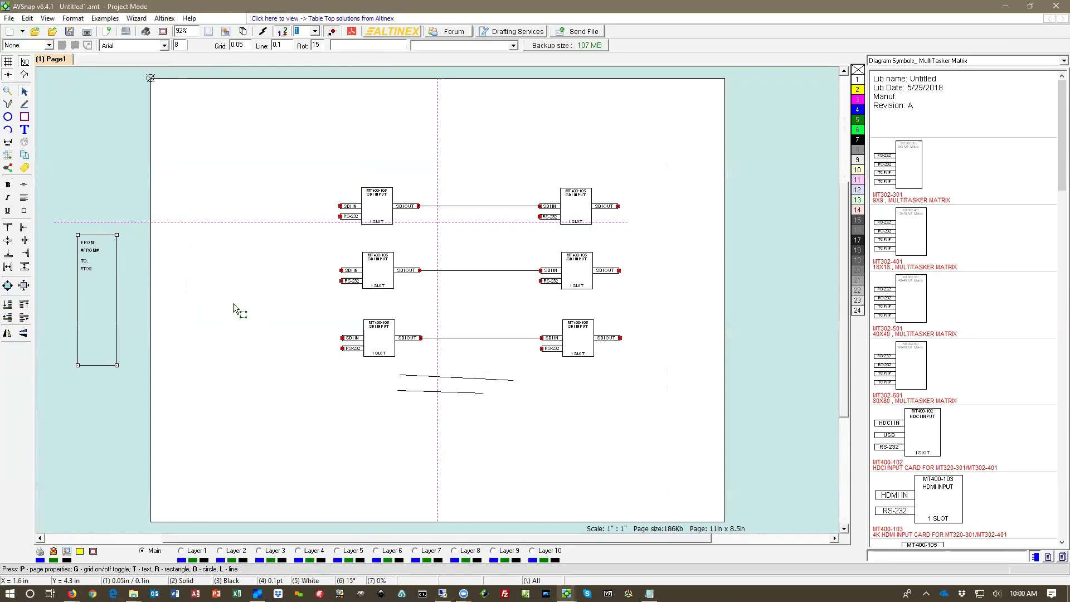
key(ctrl+p)
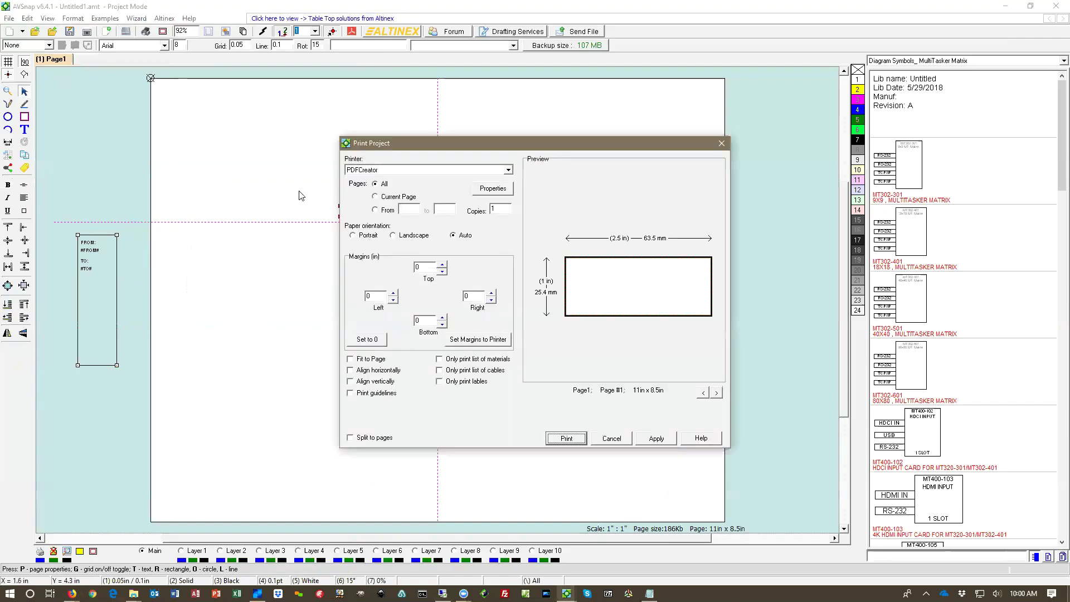
Set PDFCreator's paper to a PostScript Custom Page Size of 1.00 × 2.50 inches.
drag(448, 146, 371, 179)
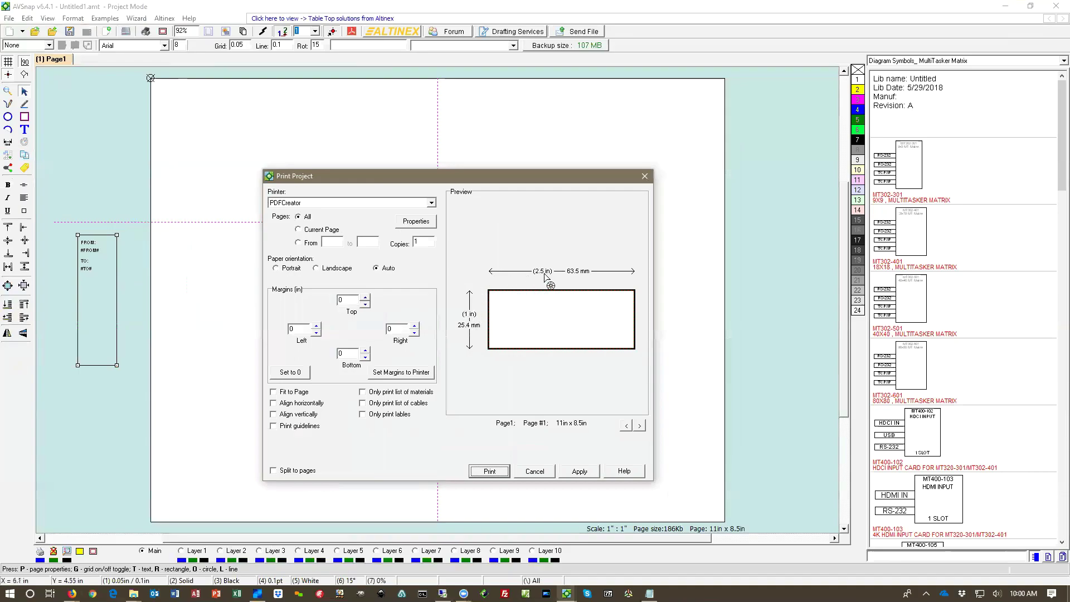
click(415, 222)
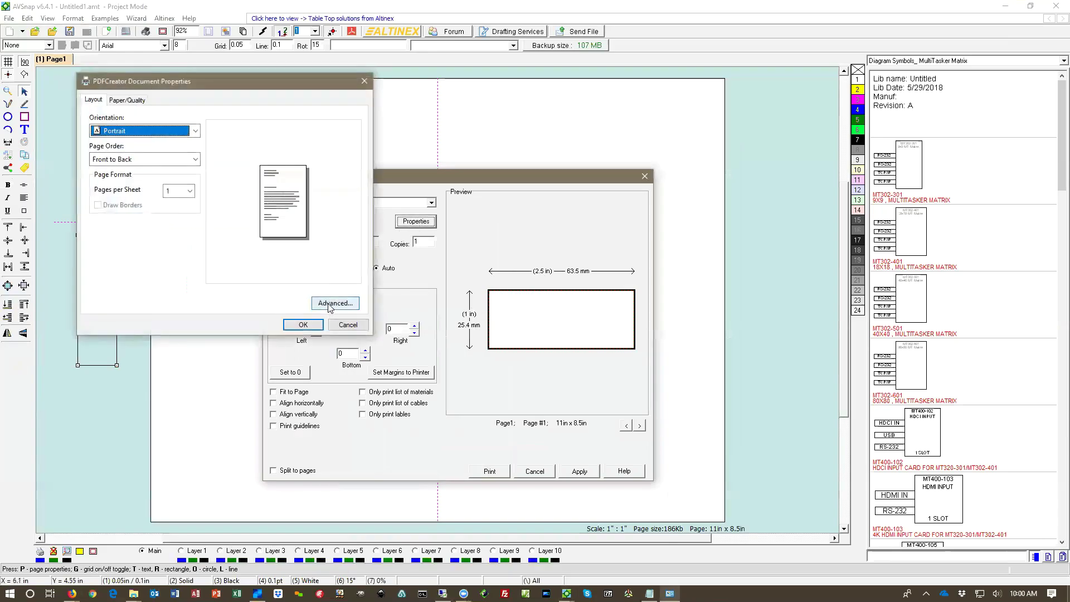
click(329, 304)
drag(265, 113, 444, 152)
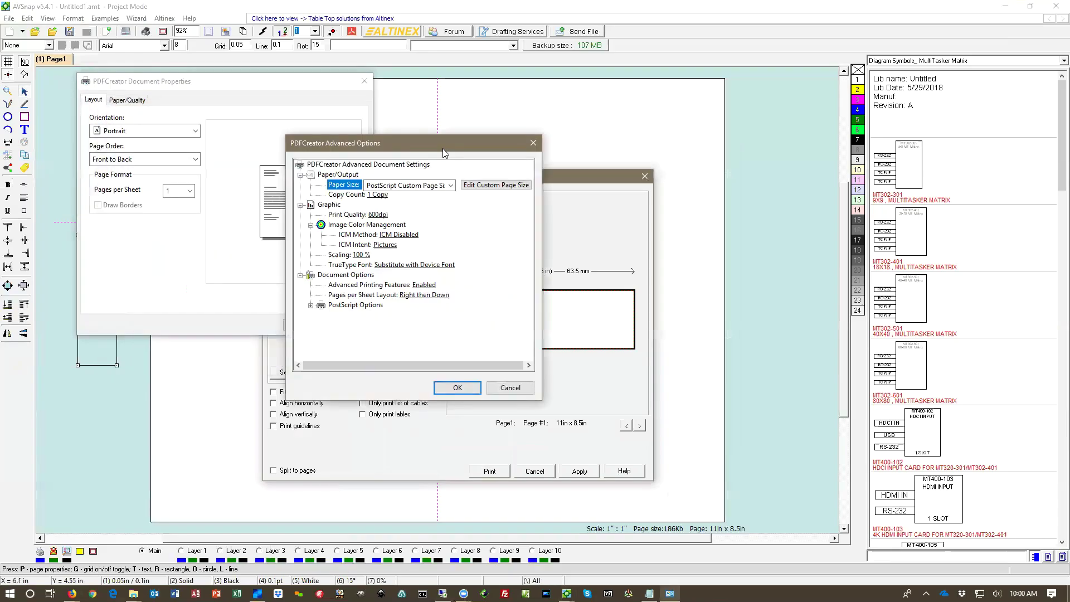
click(450, 185)
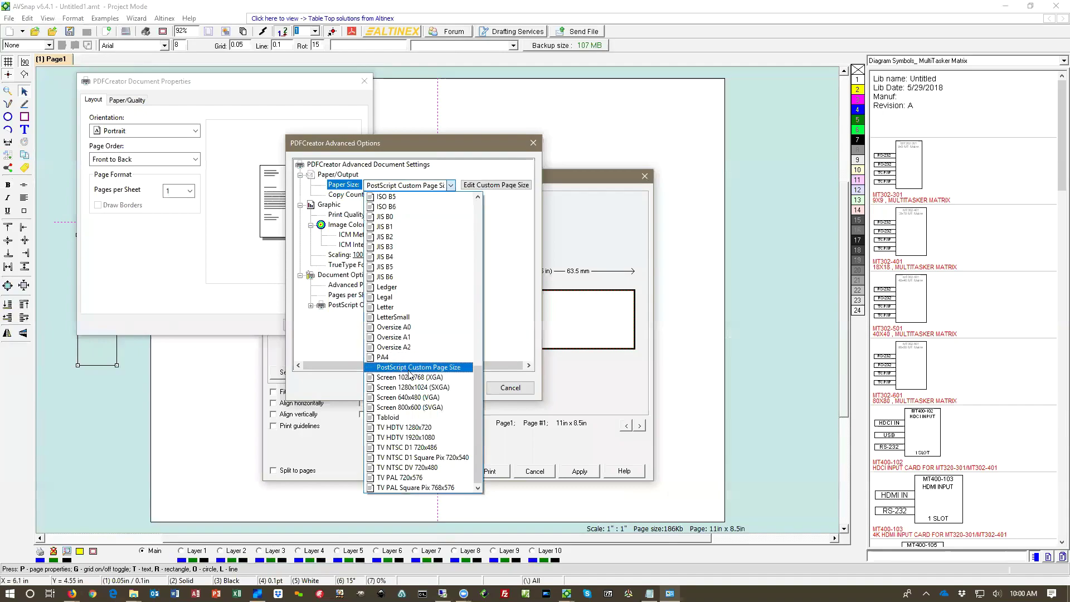
click(424, 369)
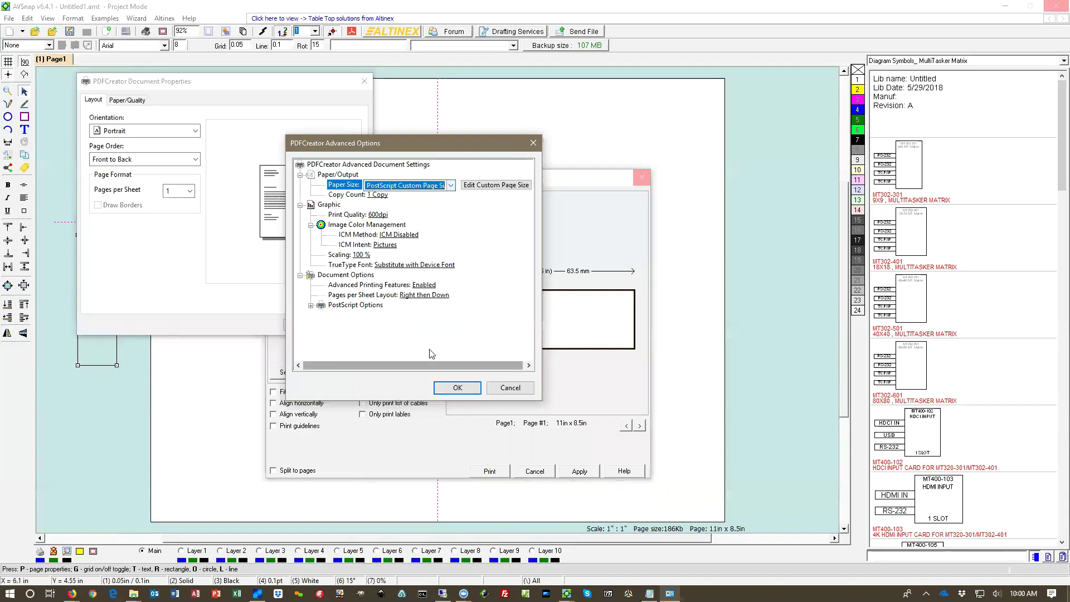
click(493, 187)
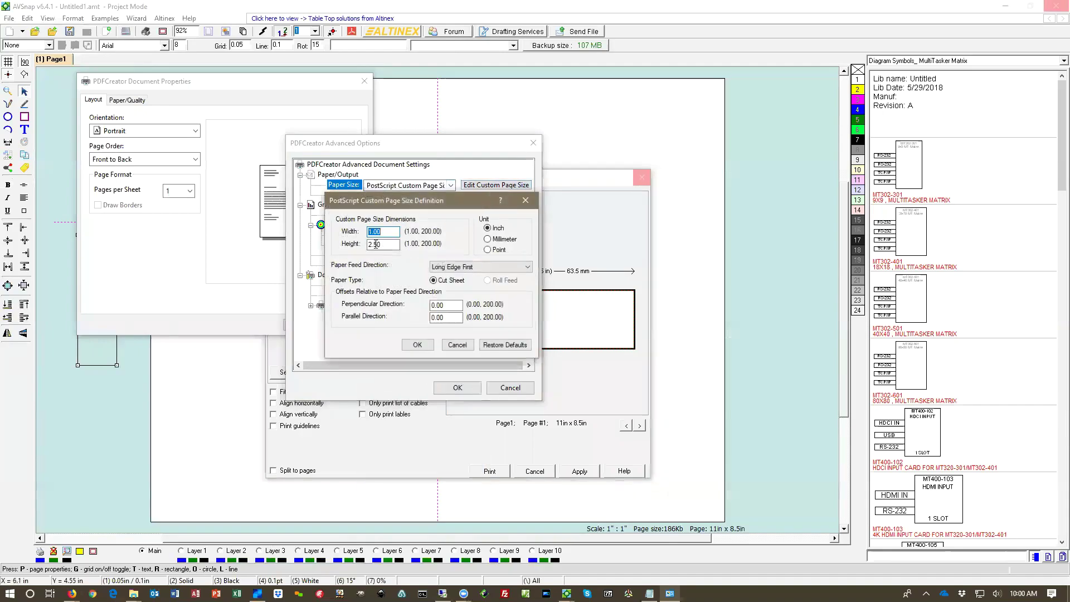
click(417, 344)
click(460, 390)
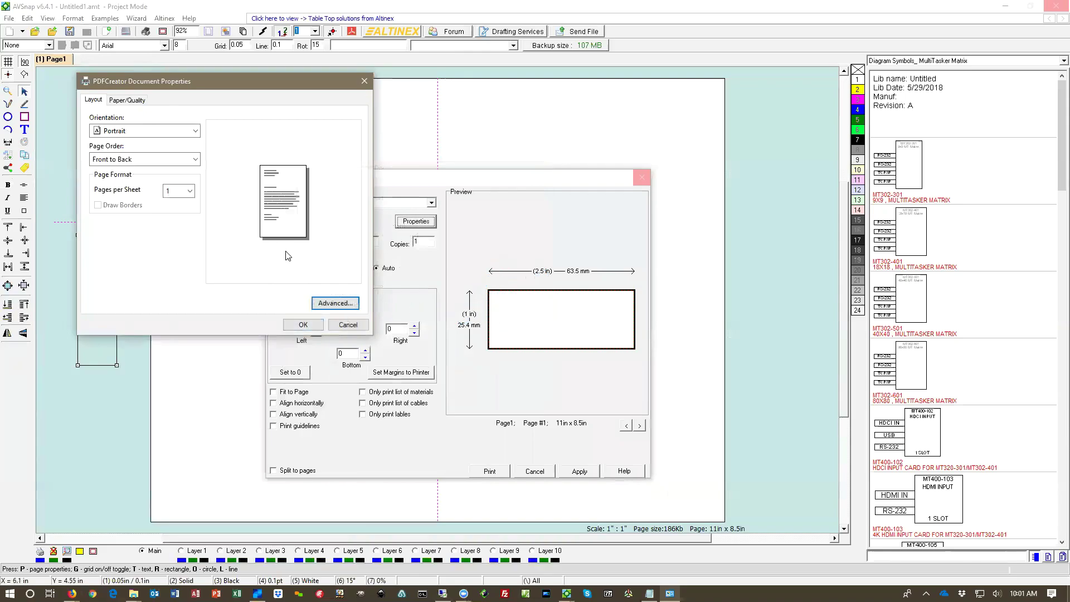
click(303, 325)
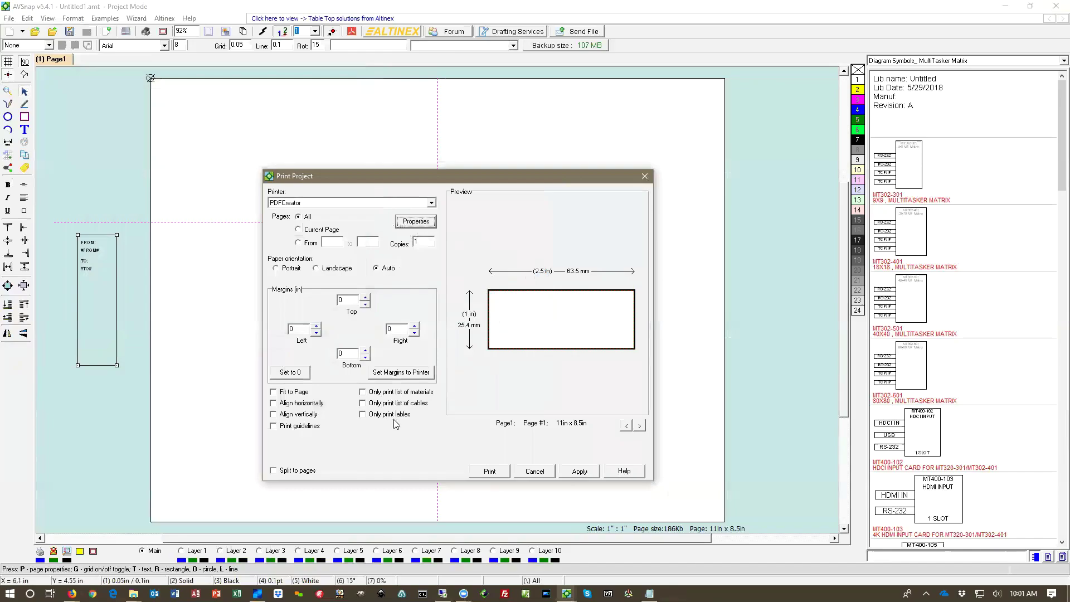
Print only the labels through PDFCreator and save, overwriting Untitled1.pdf.
click(363, 415)
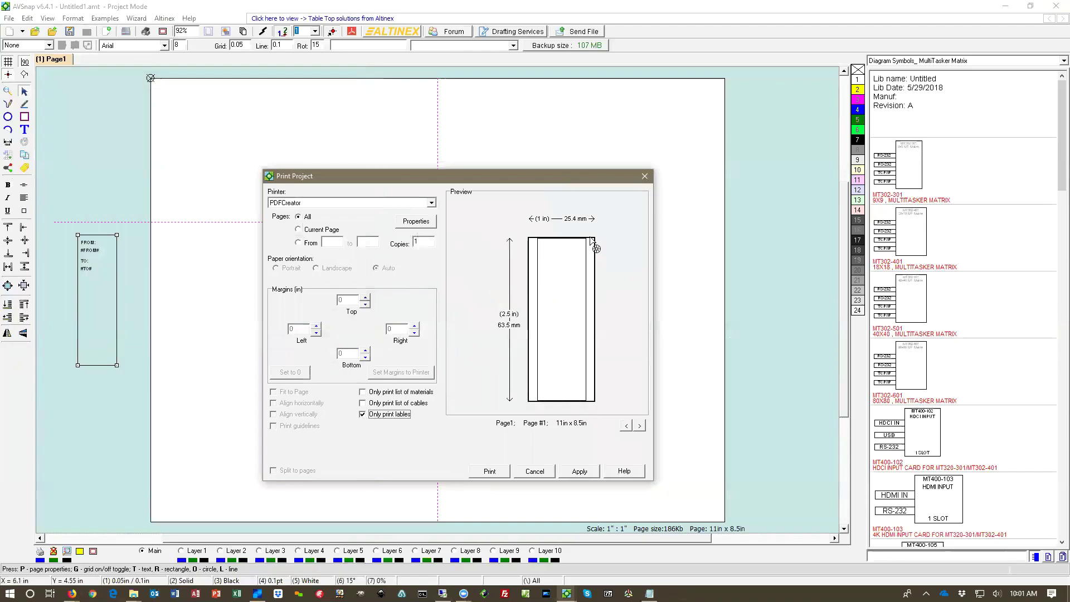
click(491, 472)
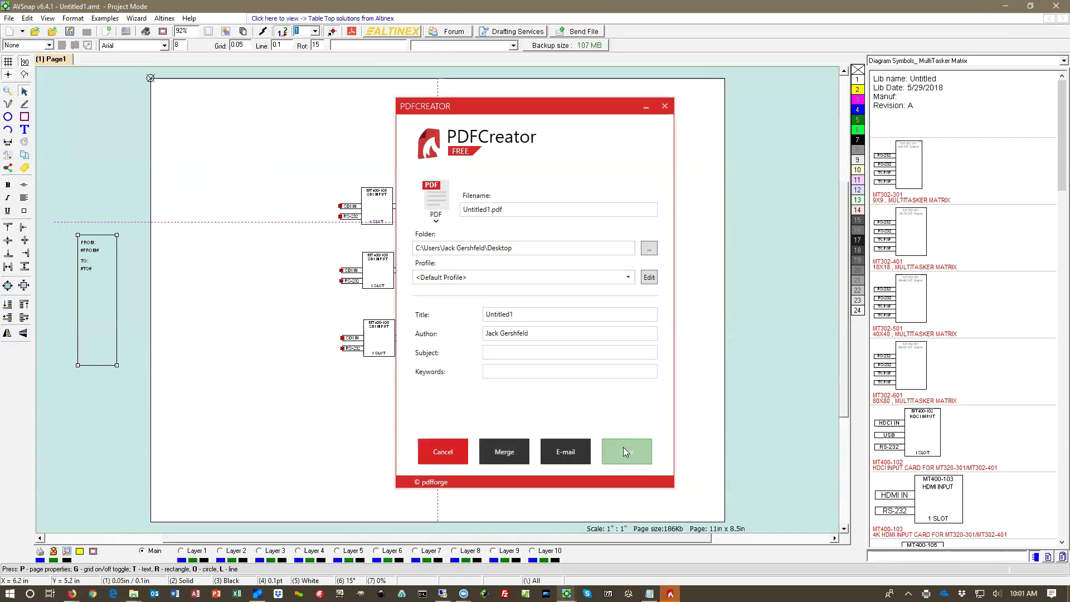
click(625, 451)
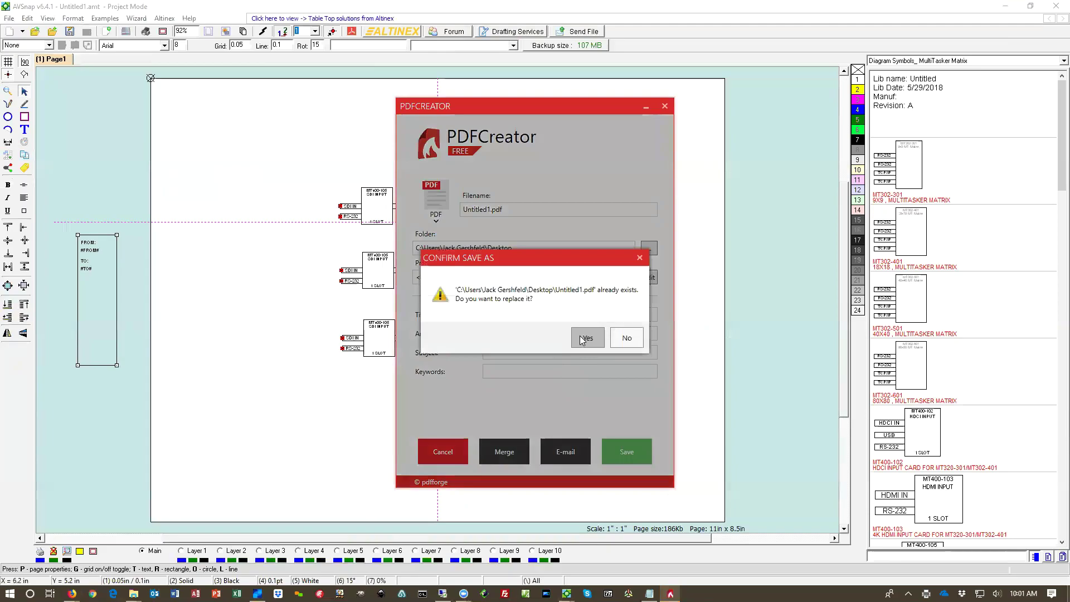
click(585, 337)
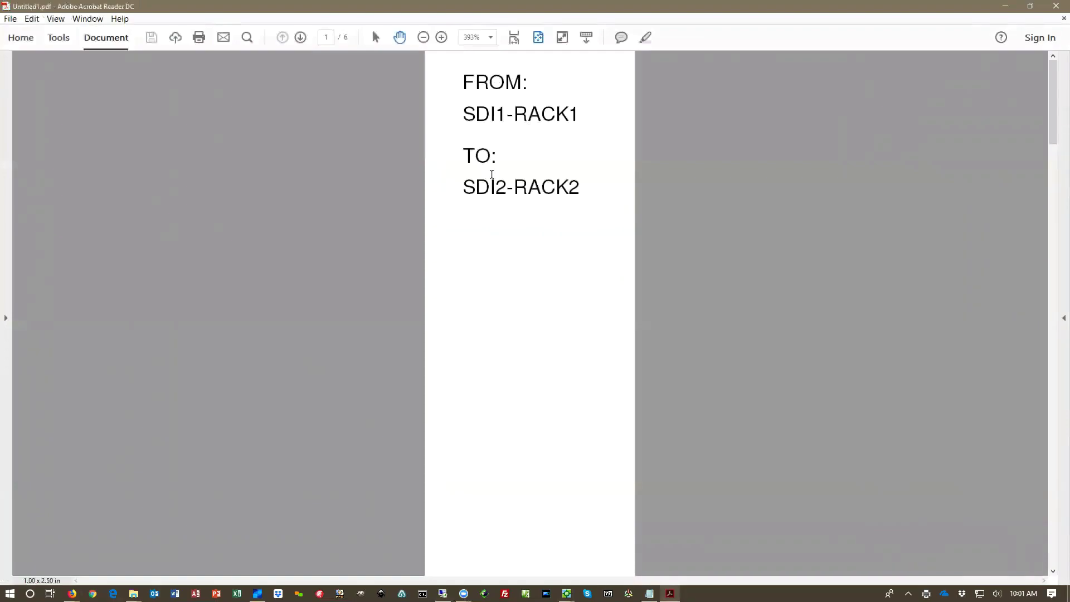
Page through the six FROM/TO labels, up to SDI1-RACK3 to SDI2-RACK4, then close Acrobat Reader.
key(Right)
key(Left)
key(Right)
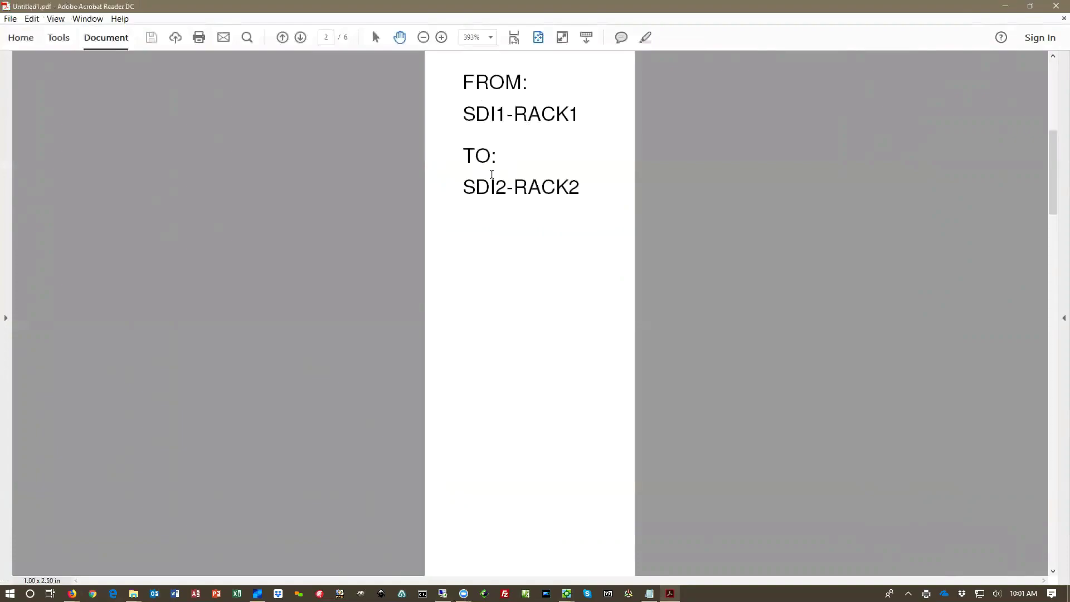
key(Right)
key(Right)
key(Right)
key(Right)
key(Left)
key(Left)
key(Left)
key(Left)
key(Left)
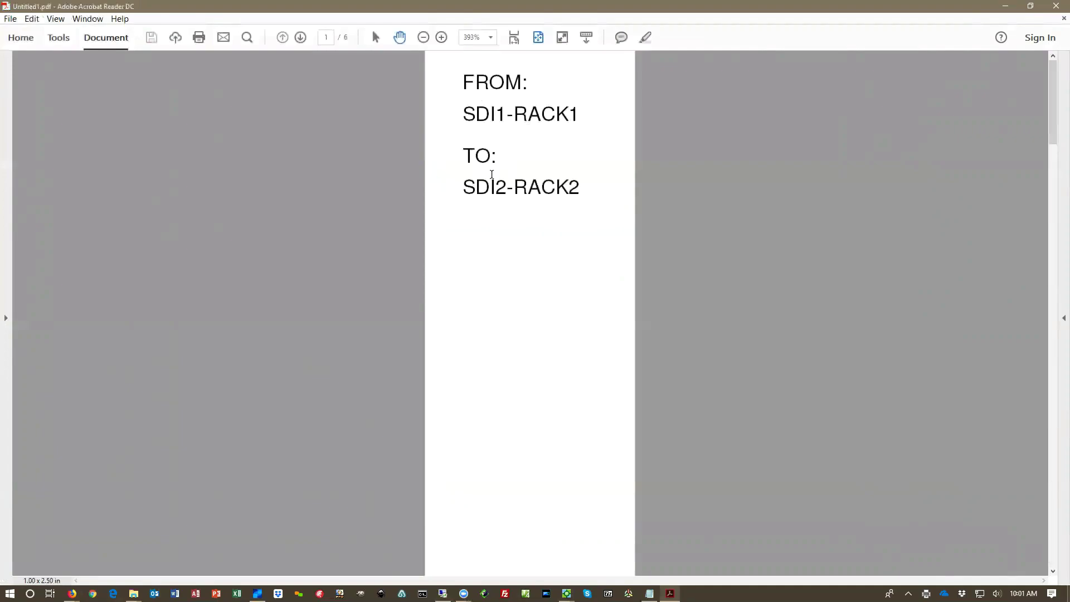
key(Right)
key(Right)
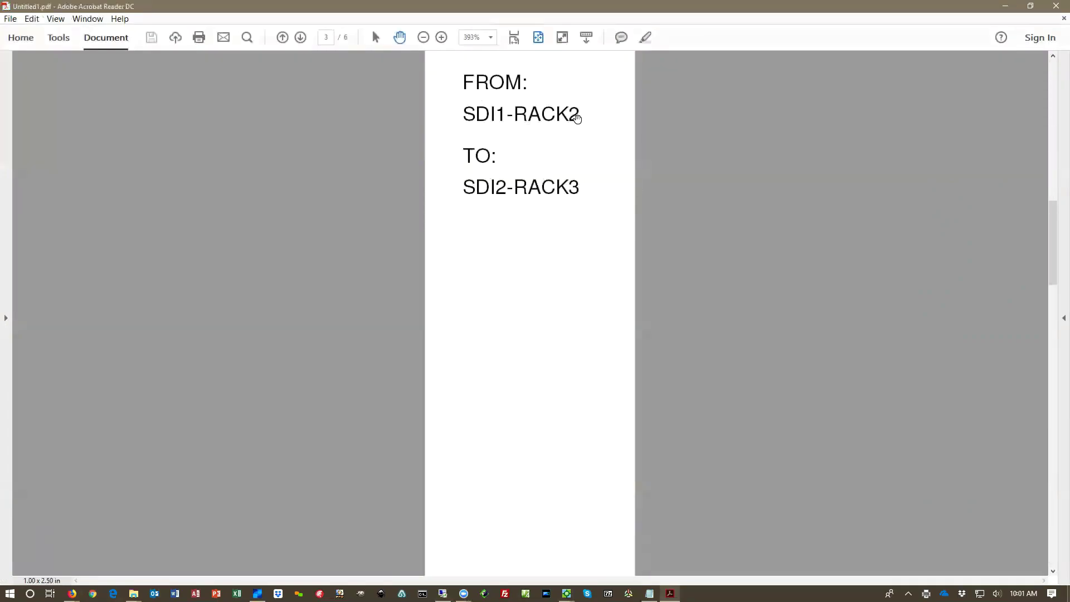
key(Right)
key(Right)
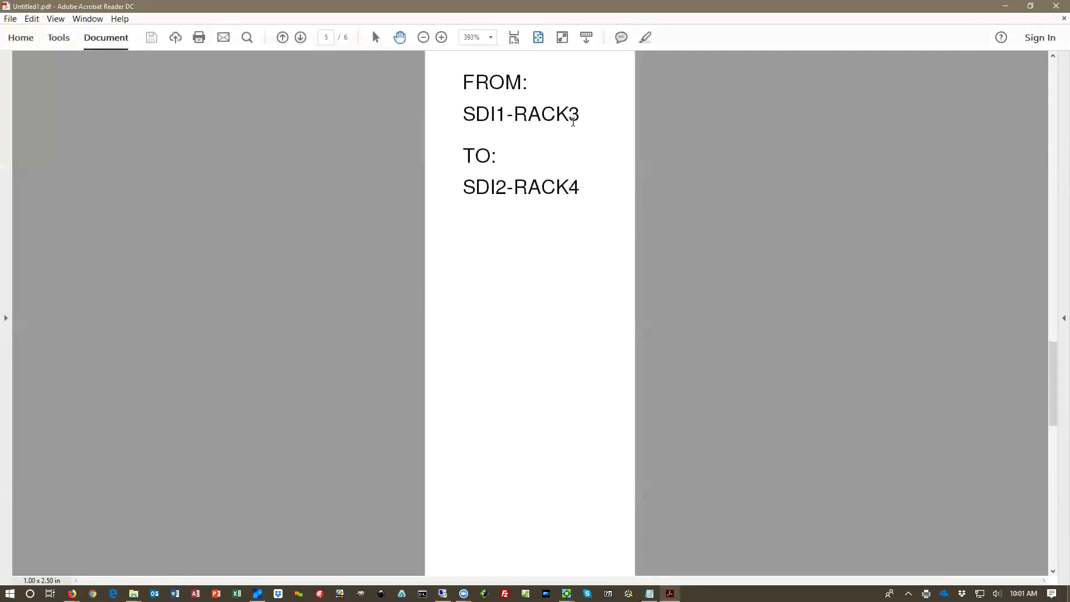
key(Right)
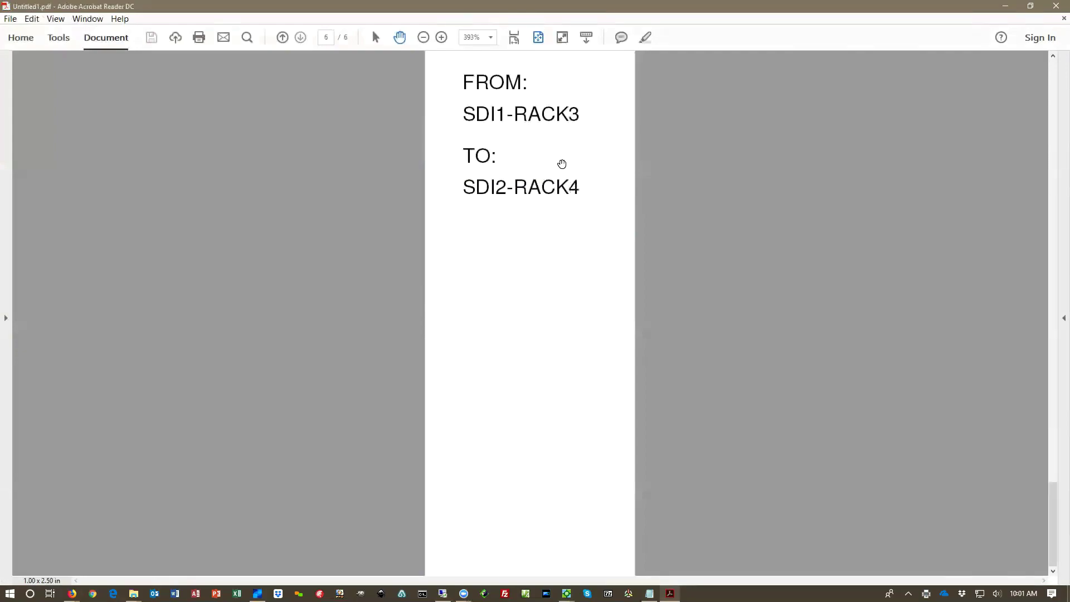
key(ctrl+minus)
key(ctrl+minus)
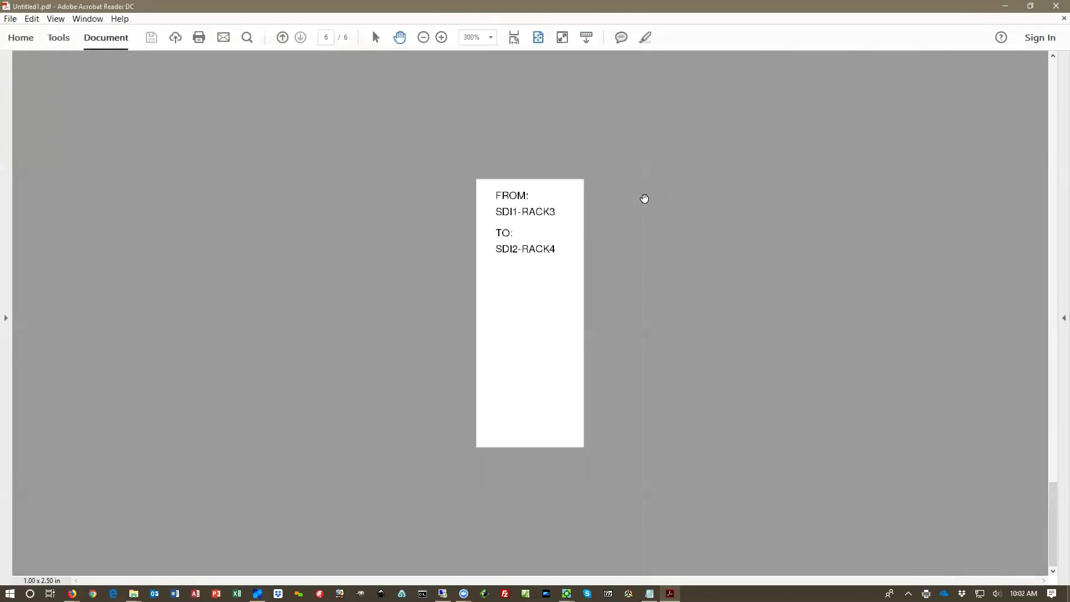
key(Home)
key(Right)
key(Right)
key(Right)
key(Right)
key(Right)
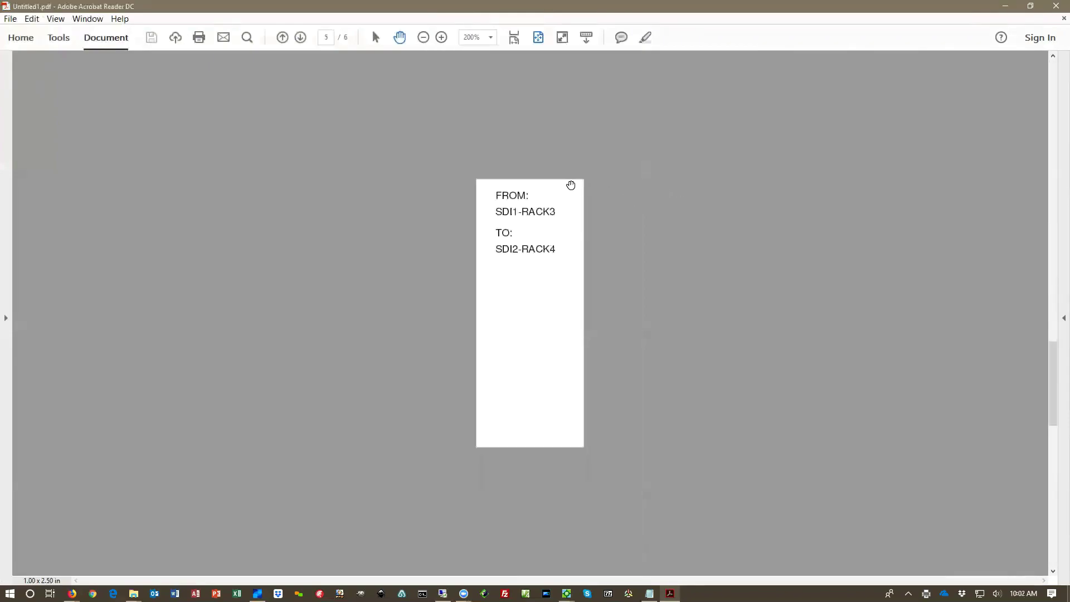
click(1053, 9)
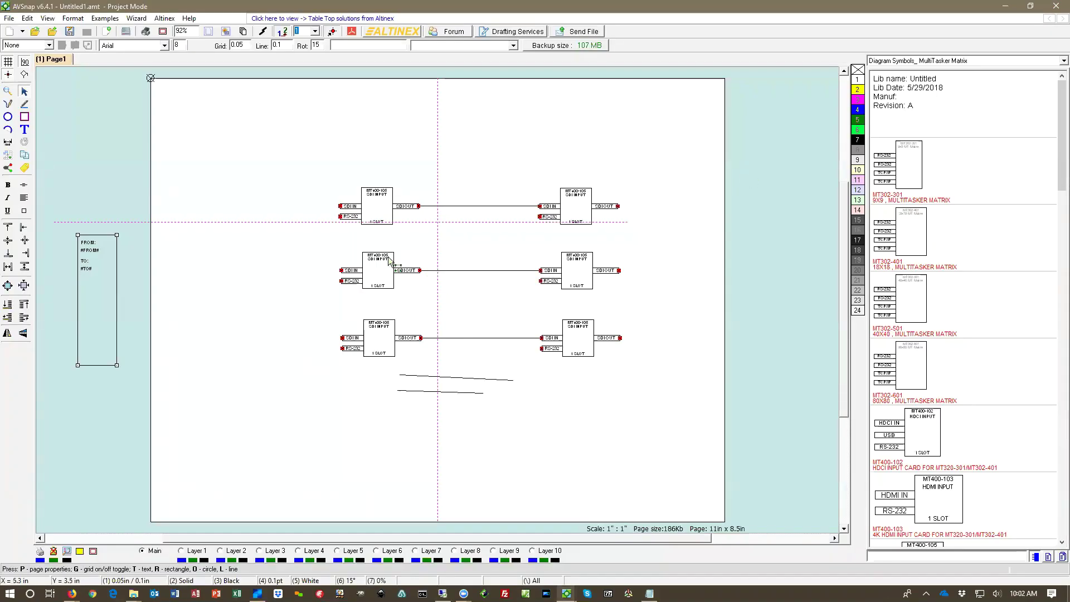
click(47, 18)
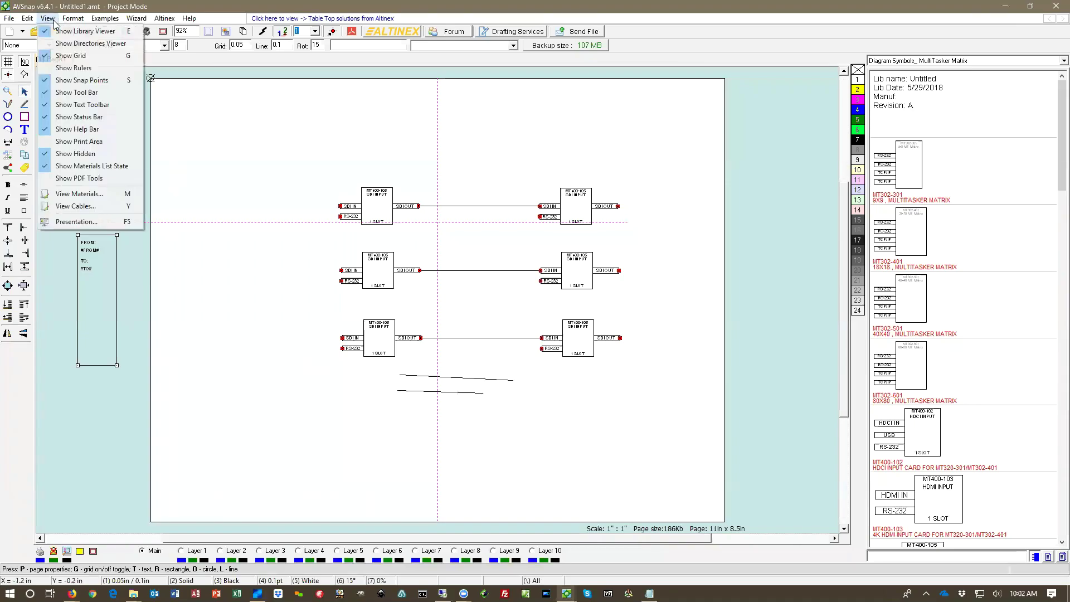
mouse_move(28, 19)
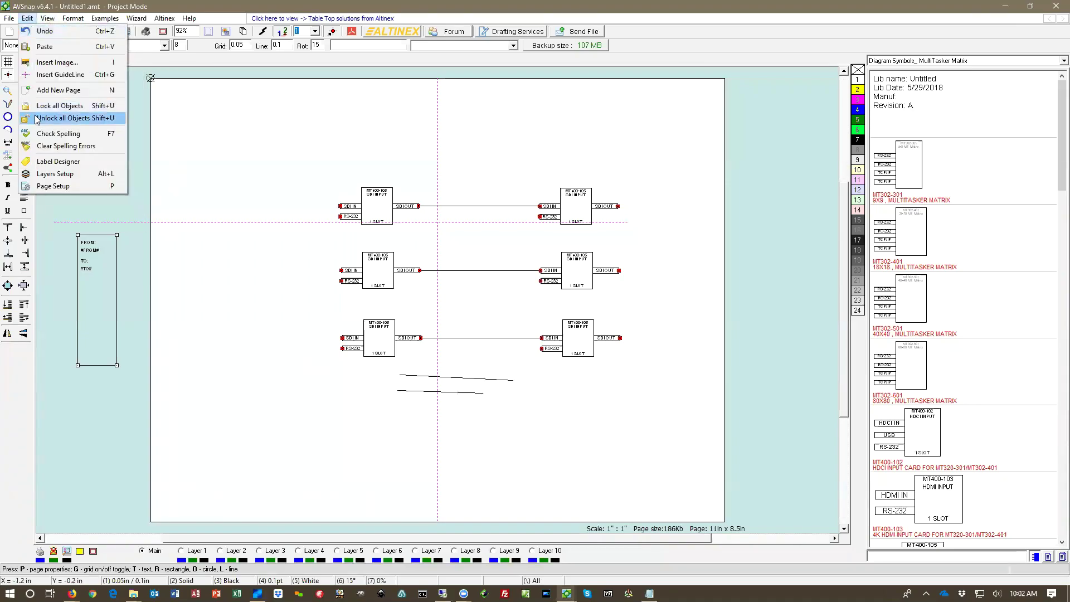
click(242, 147)
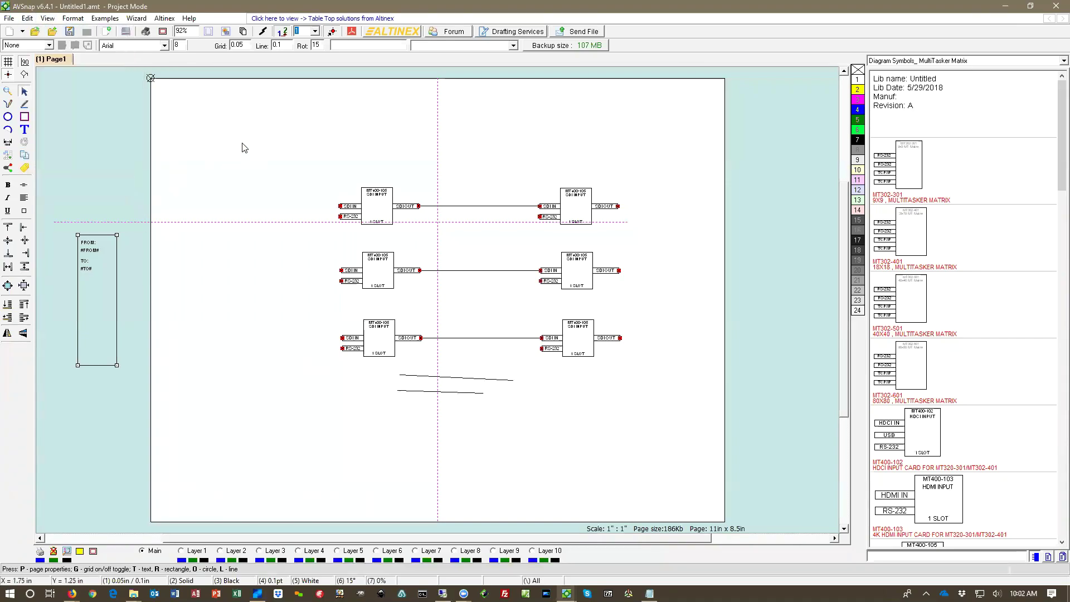